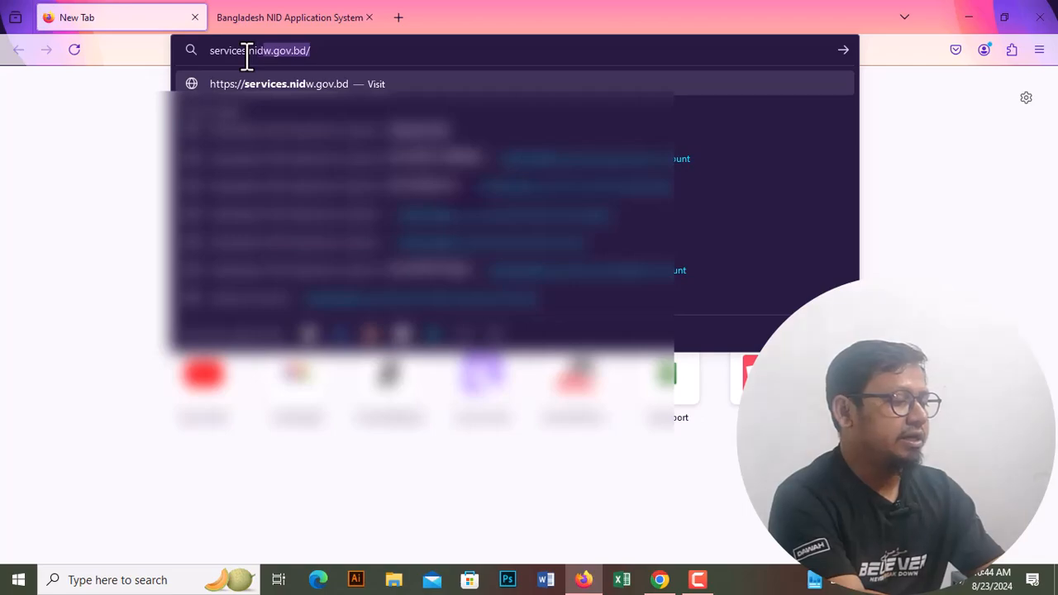
# - Finish the address services.nidw.gov.bd and load the NID services home page
pyautogui.write('bd/')
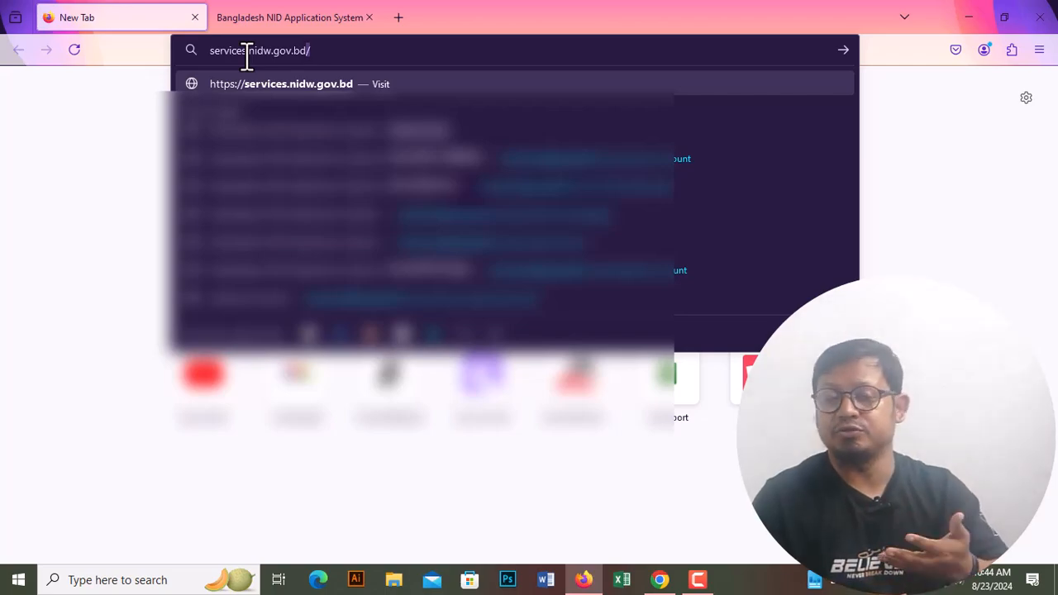
pyautogui.press('Return')
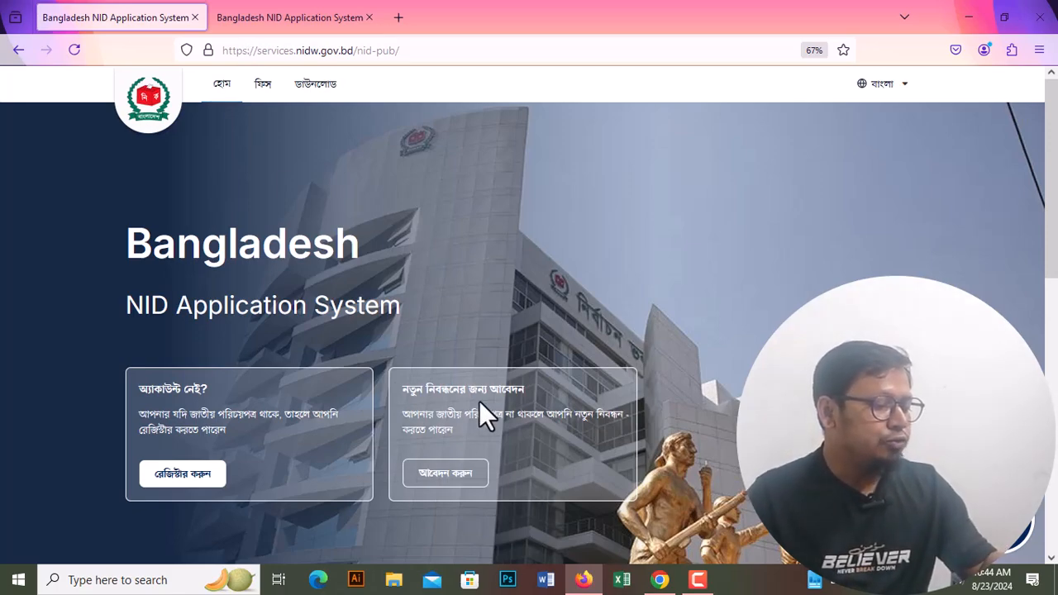
# - Begin a new-registration application and submit the name, birth date and captcha details
pyautogui.click(447, 479)
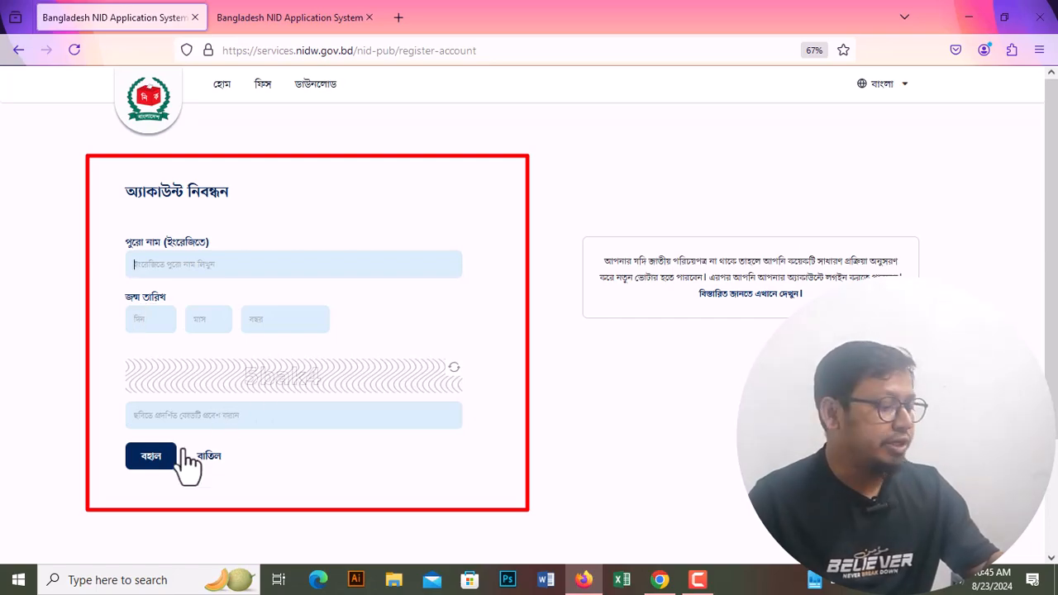
pyautogui.click(152, 462)
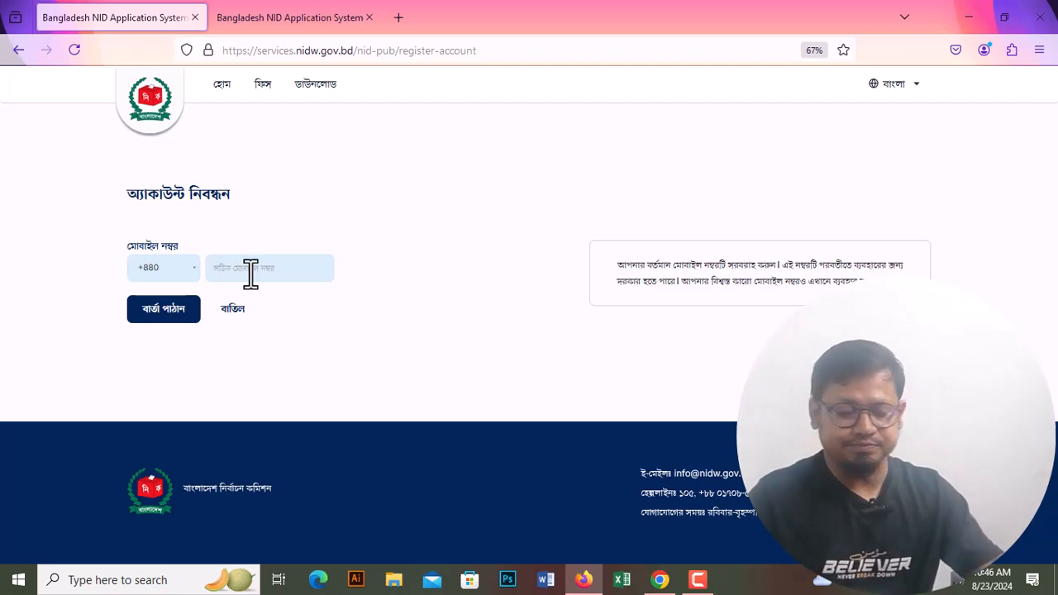
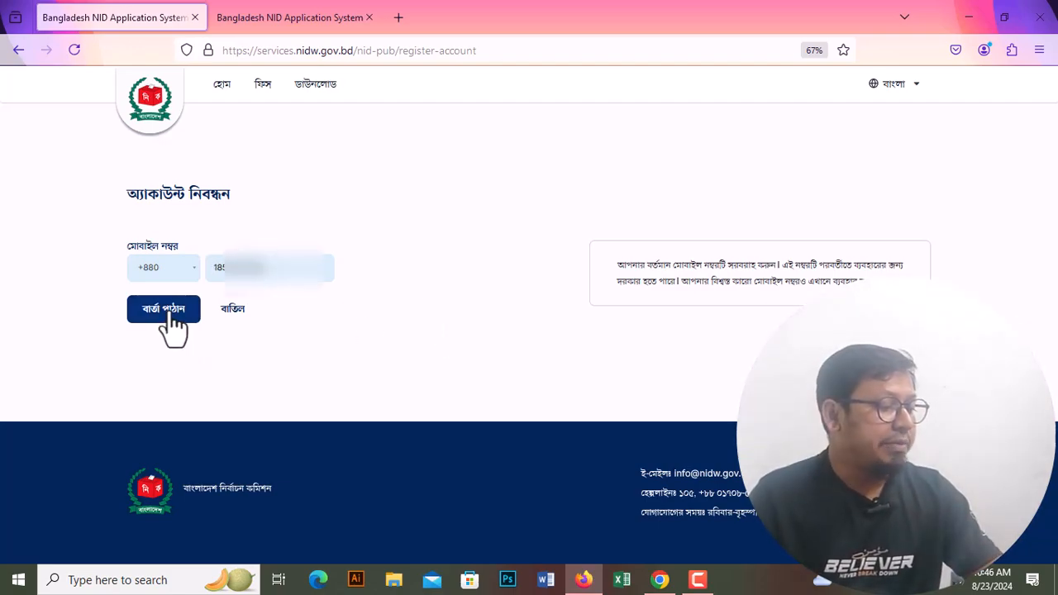
# - Enter the mobile number, request the SMS code, and submit the received verification code
pyautogui.click(169, 314)
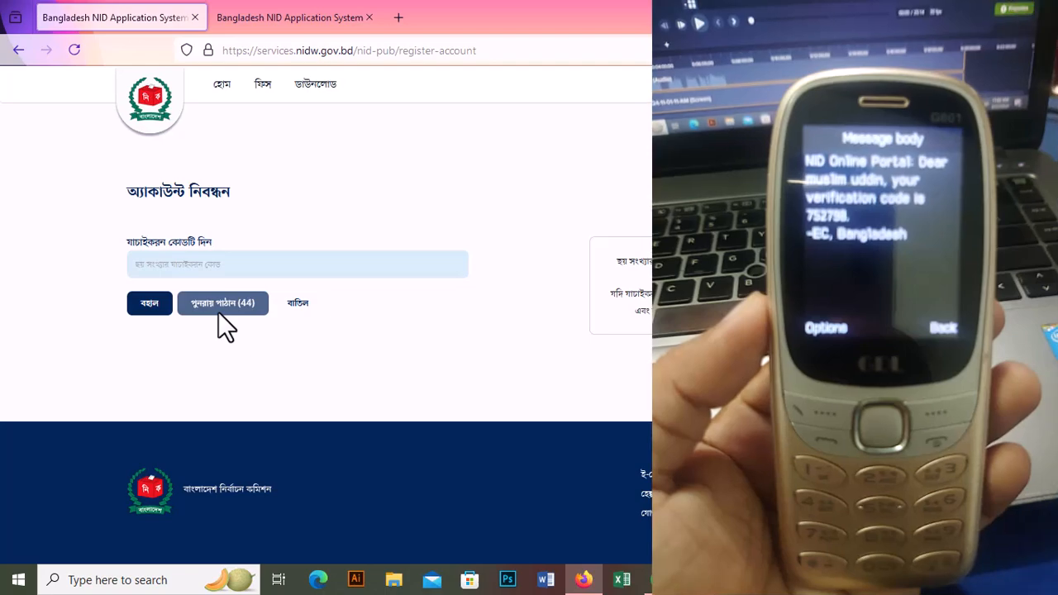
pyautogui.click(176, 267)
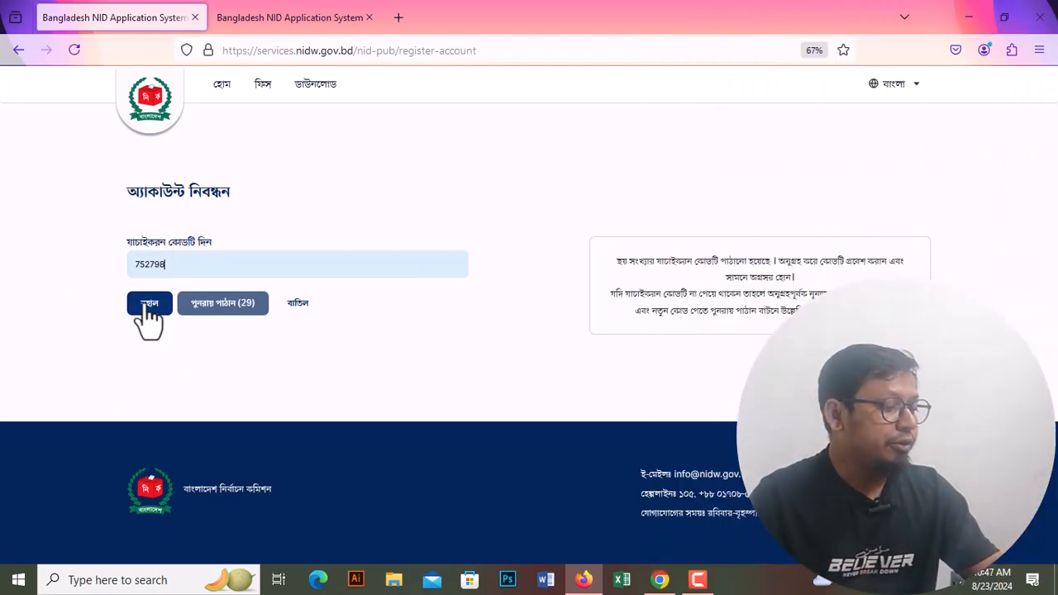
pyautogui.click(147, 306)
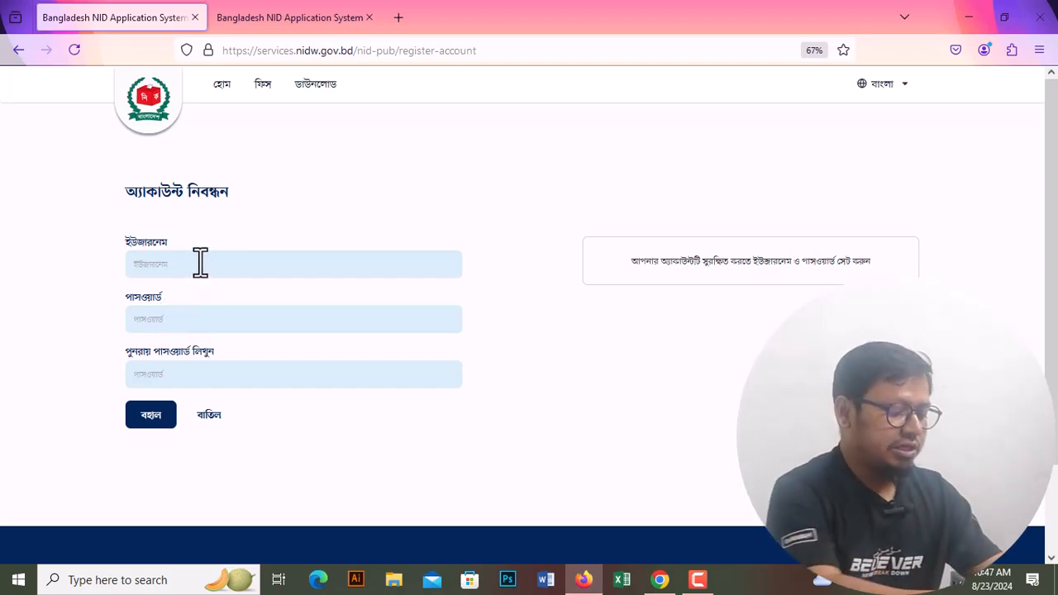
# - Create the account's username and confirmed password, declining Firefox's offer to save it
pyautogui.write('muslin')
pyautogui.press('Tab')
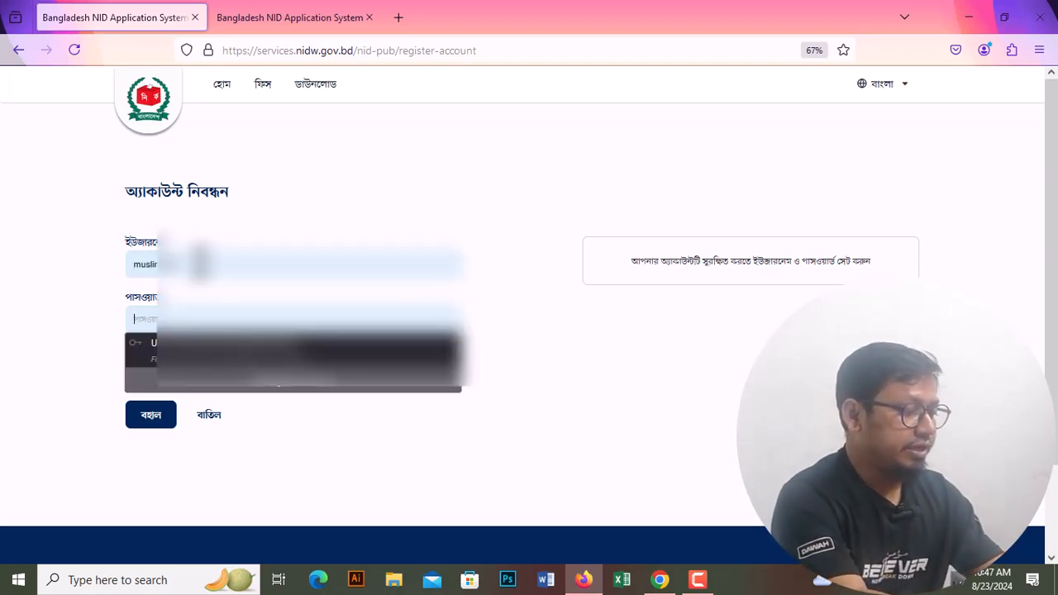
pyautogui.write('•••••')
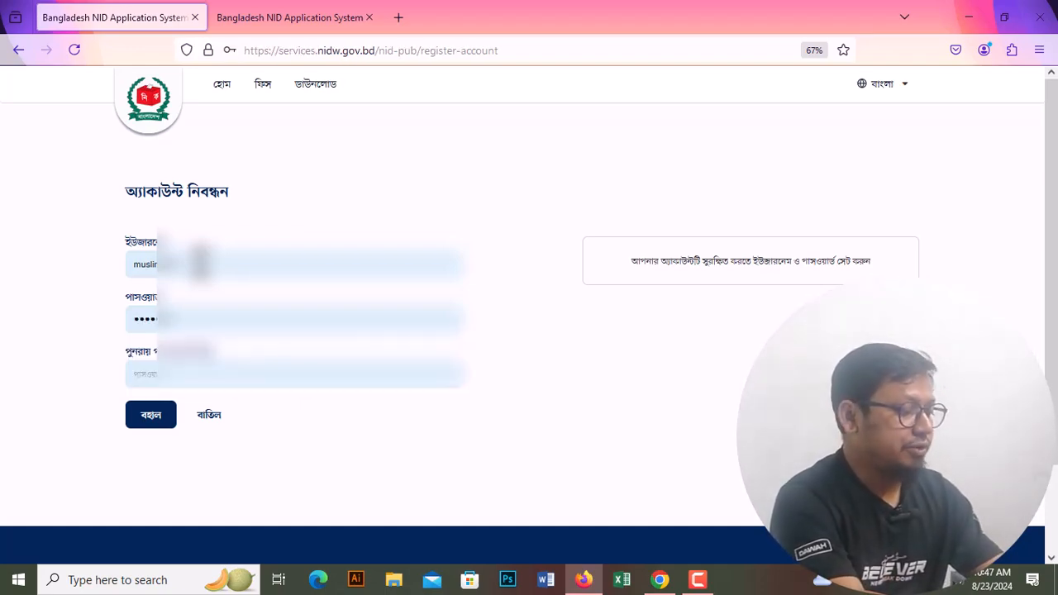
pyautogui.press('Tab')
pyautogui.write('•••••')
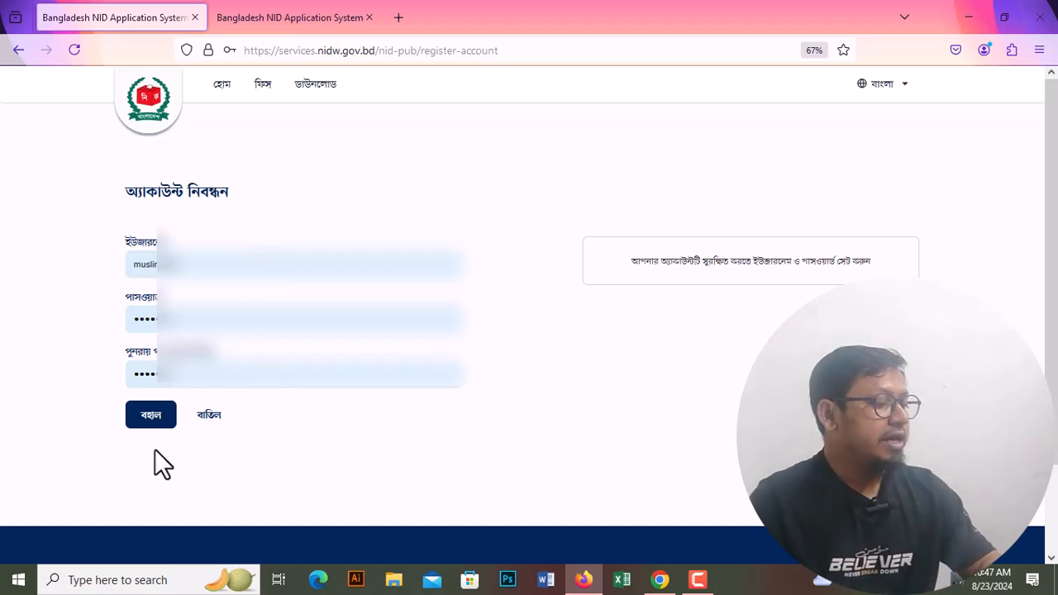
pyautogui.click(156, 420)
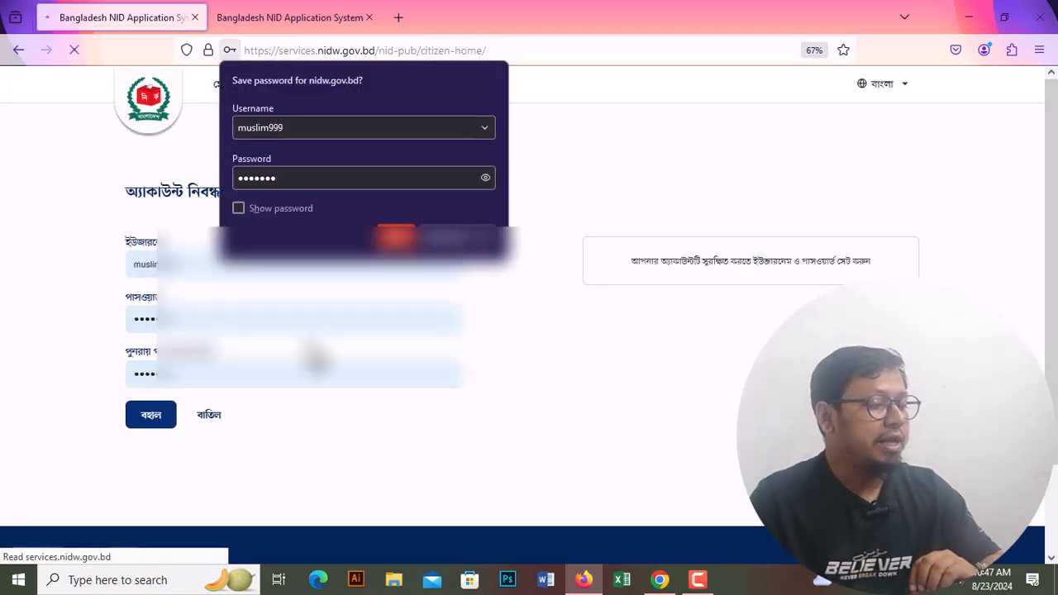
pyautogui.click(456, 245)
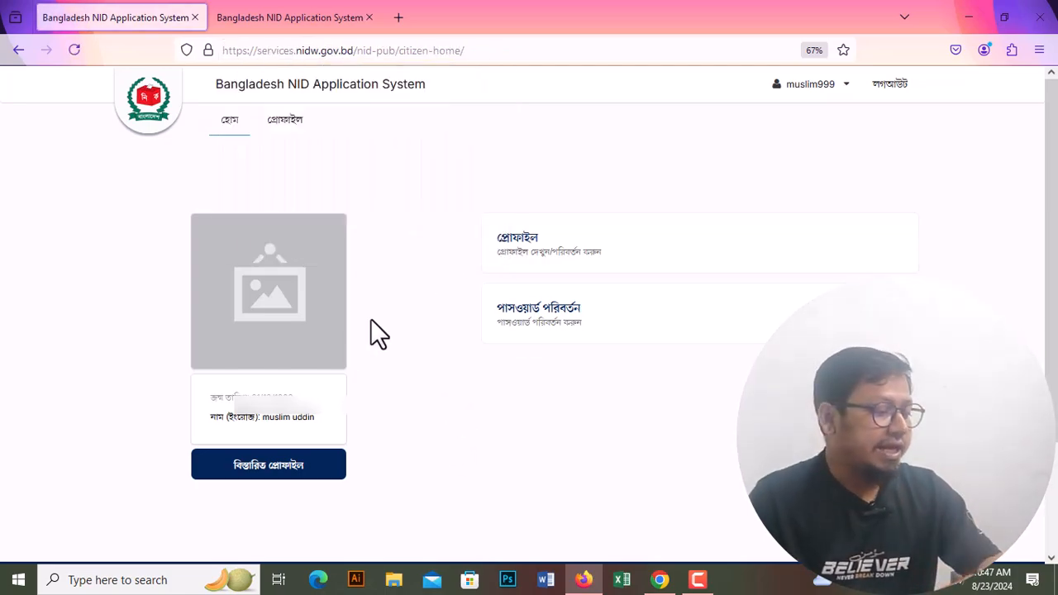
# - Open the profile and view its other-information, address and personal-information tabs
pyautogui.click(533, 240)
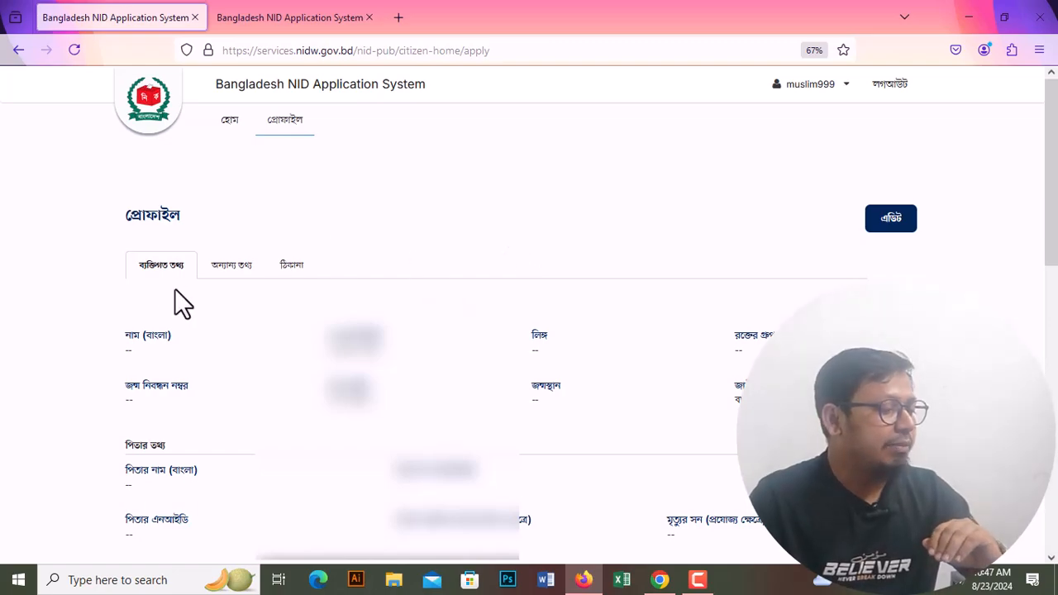
pyautogui.click(229, 273)
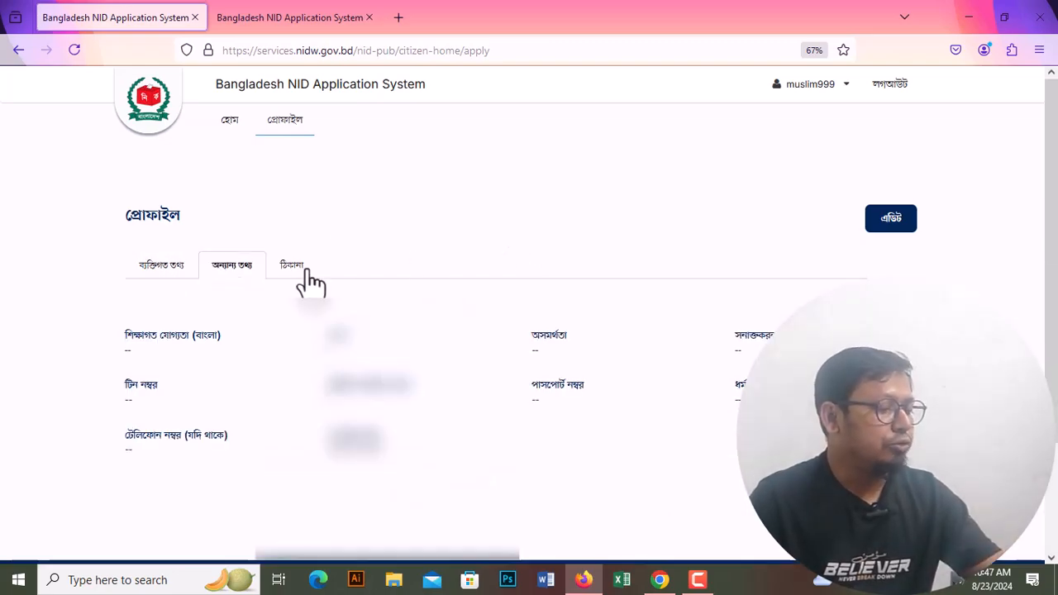
pyautogui.click(292, 269)
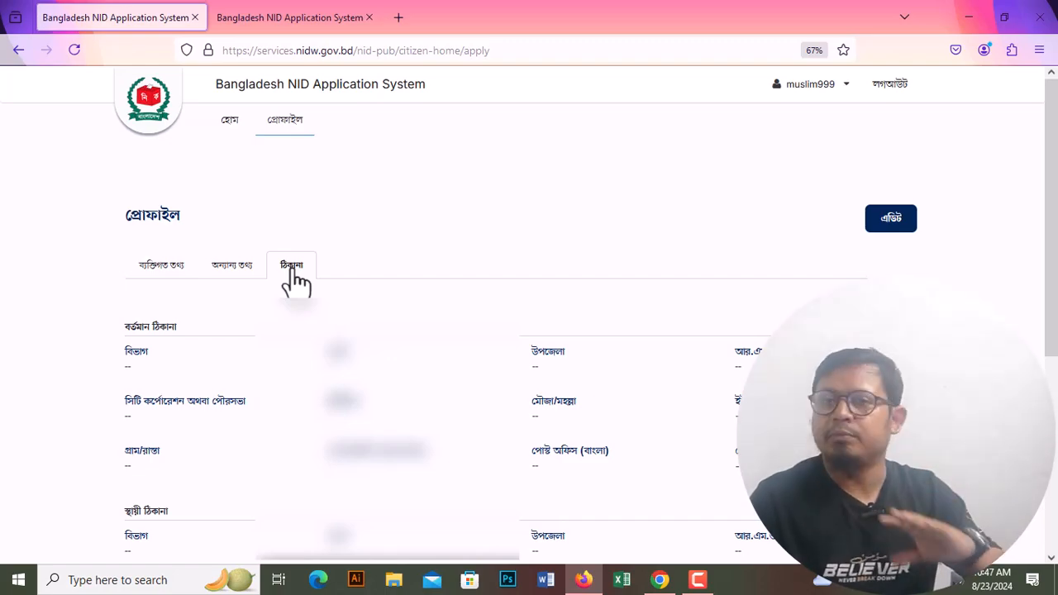
pyautogui.click(165, 272)
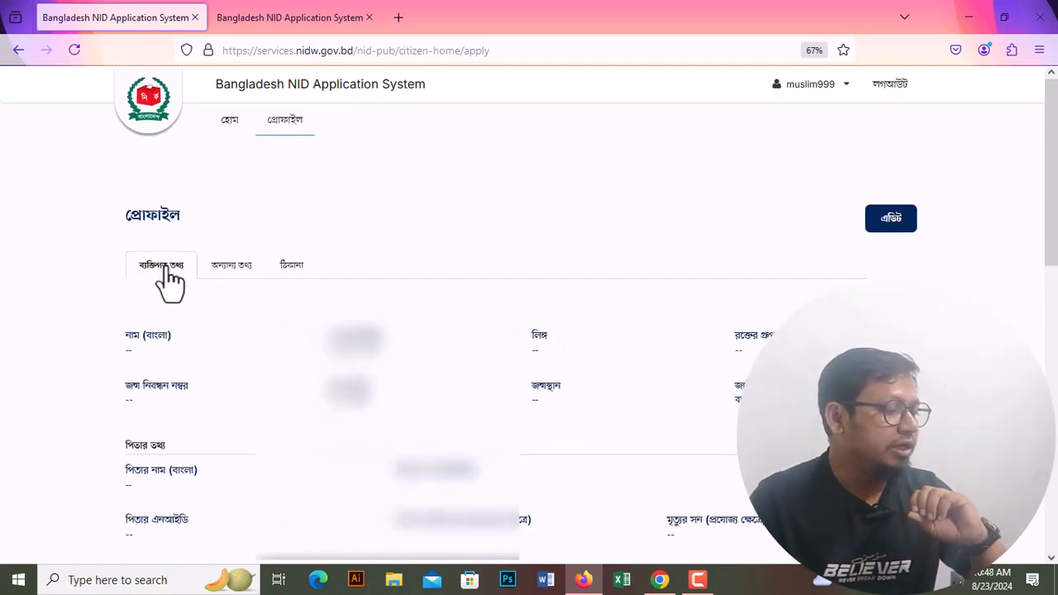
pyautogui.scroll(-1, 441, 227)
pyautogui.scroll(-2, 441, 226)
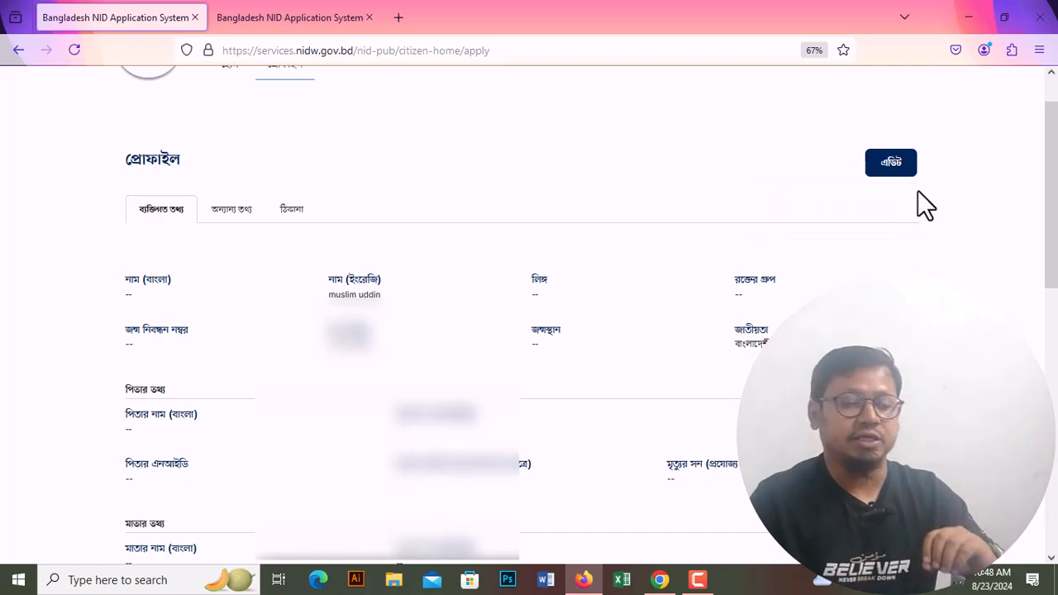
# - Open the profile edit form and set gender to পুরুষ and blood group to B+
pyautogui.click(890, 169)
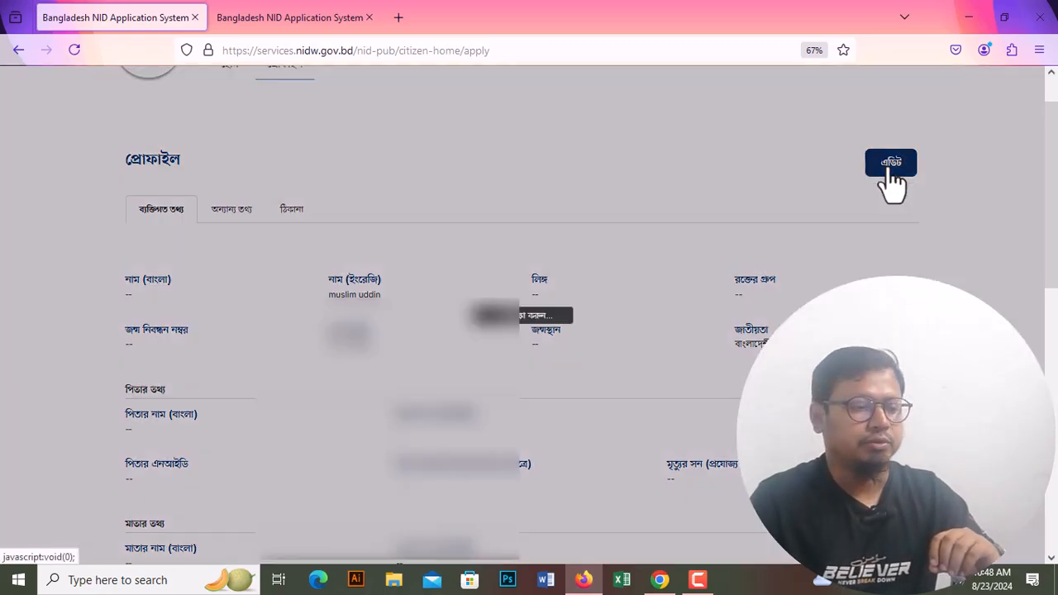
pyautogui.scroll(-2, 331, 331)
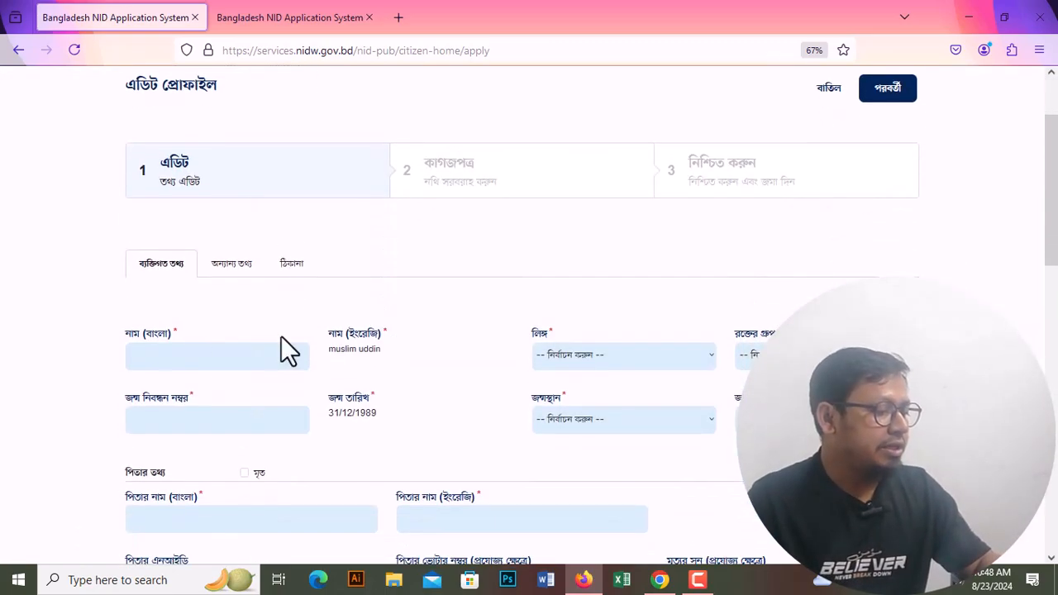
pyautogui.click(193, 357)
pyautogui.scroll(-1, 215, 343)
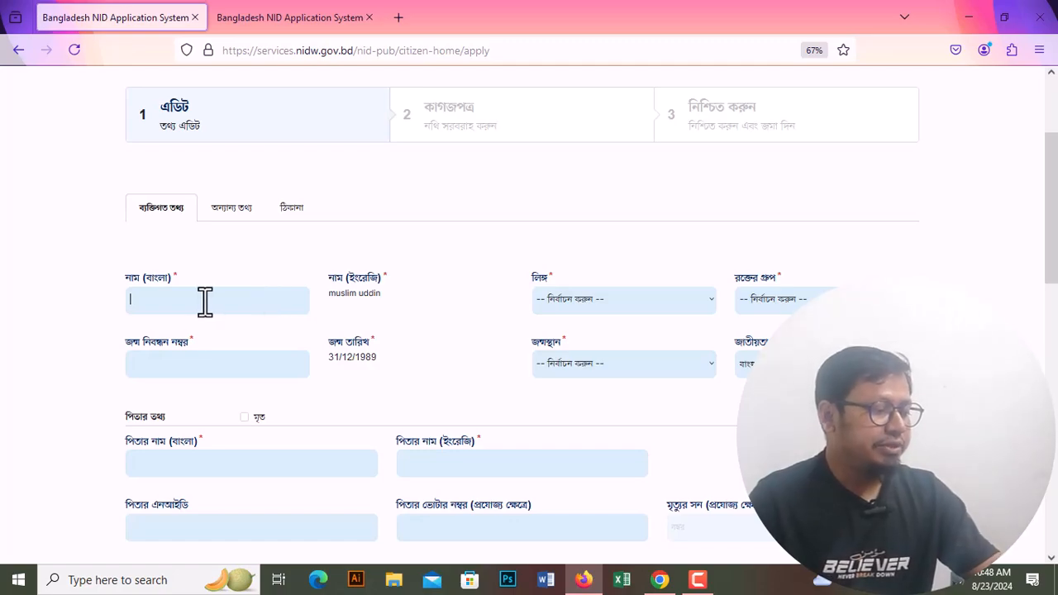
pyautogui.scroll(-1, 459, 312)
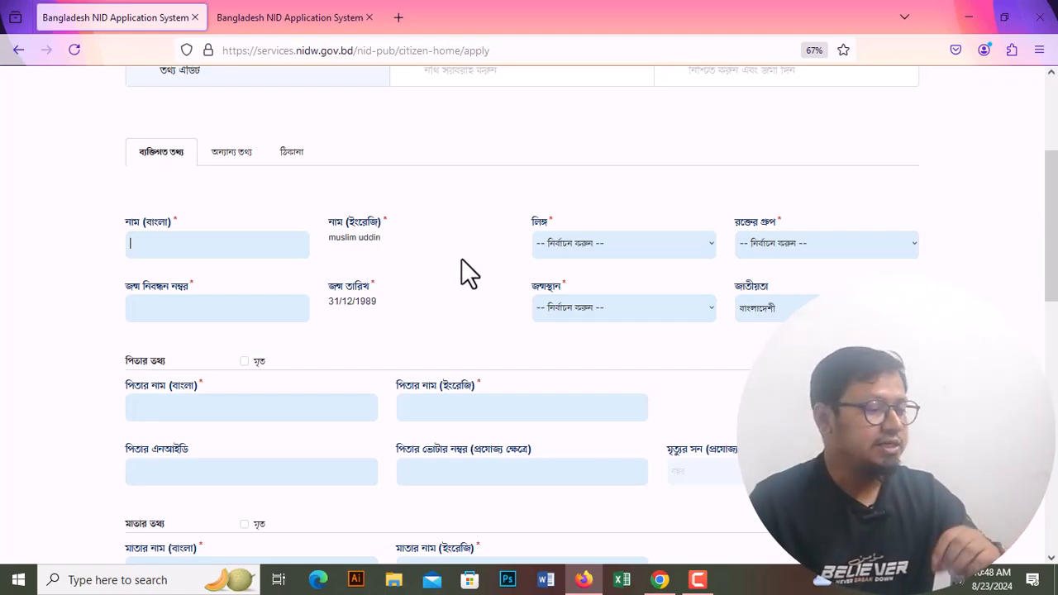
pyautogui.click(626, 245)
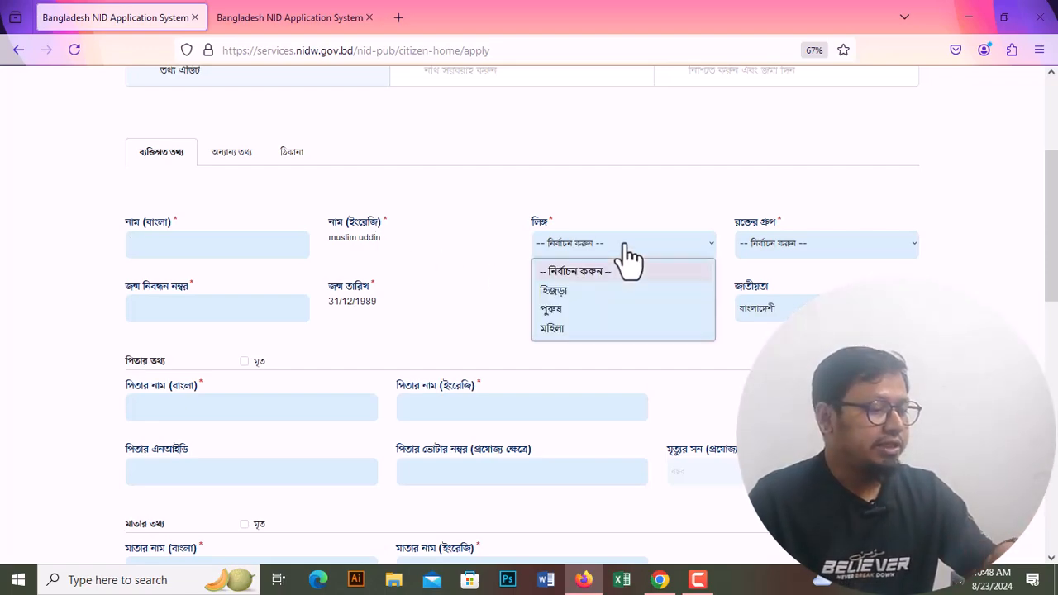
pyautogui.click(565, 309)
pyautogui.click(830, 245)
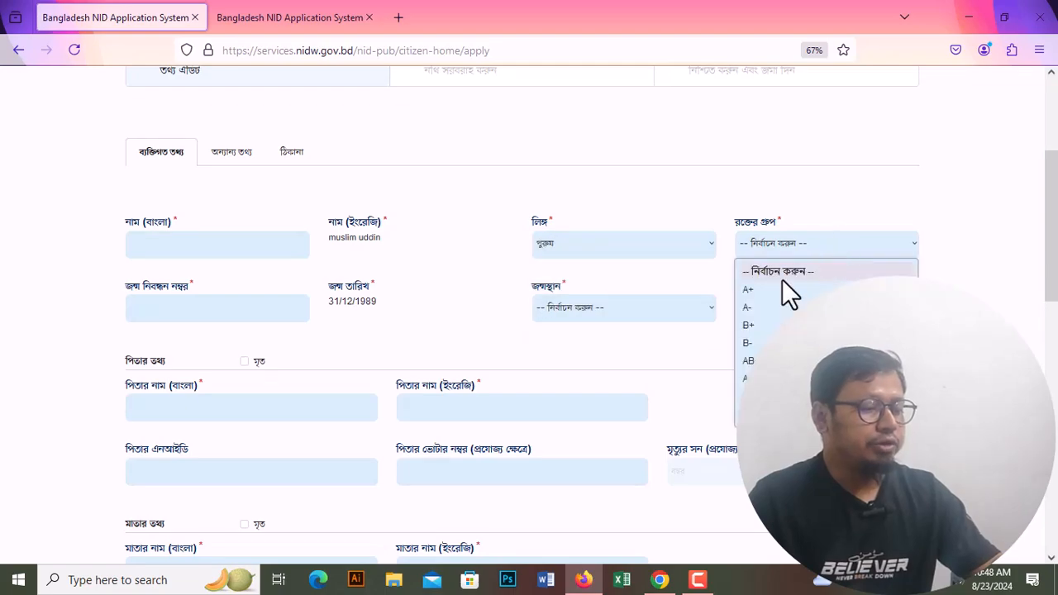
pyautogui.click(748, 325)
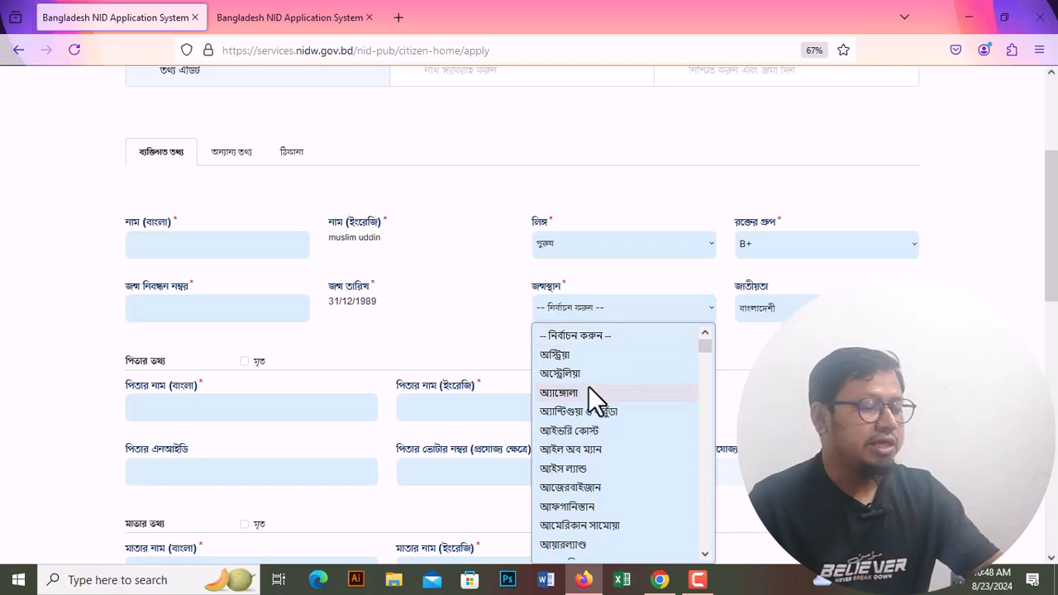
# - Pick the birthplace country from the জন্মস্থান list
pyautogui.click(484, 261)
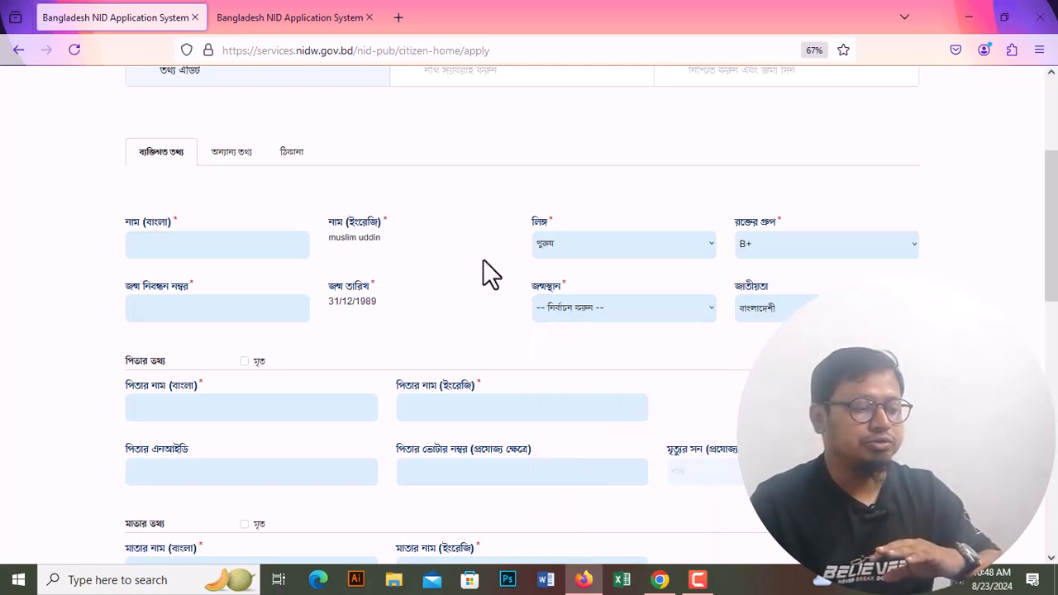
pyautogui.click(622, 308)
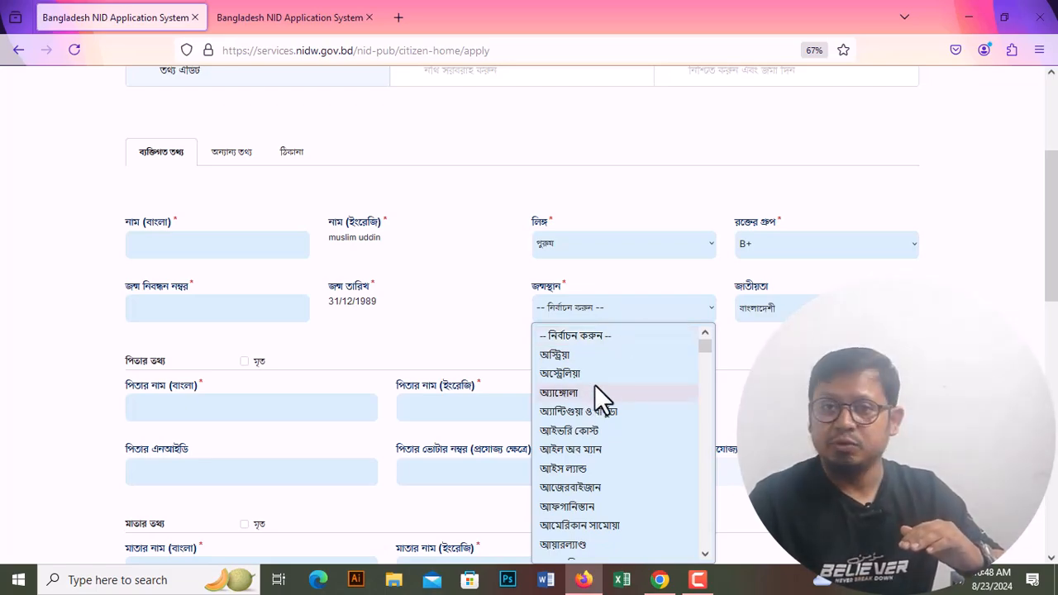
pyautogui.scroll(-2, 596, 384)
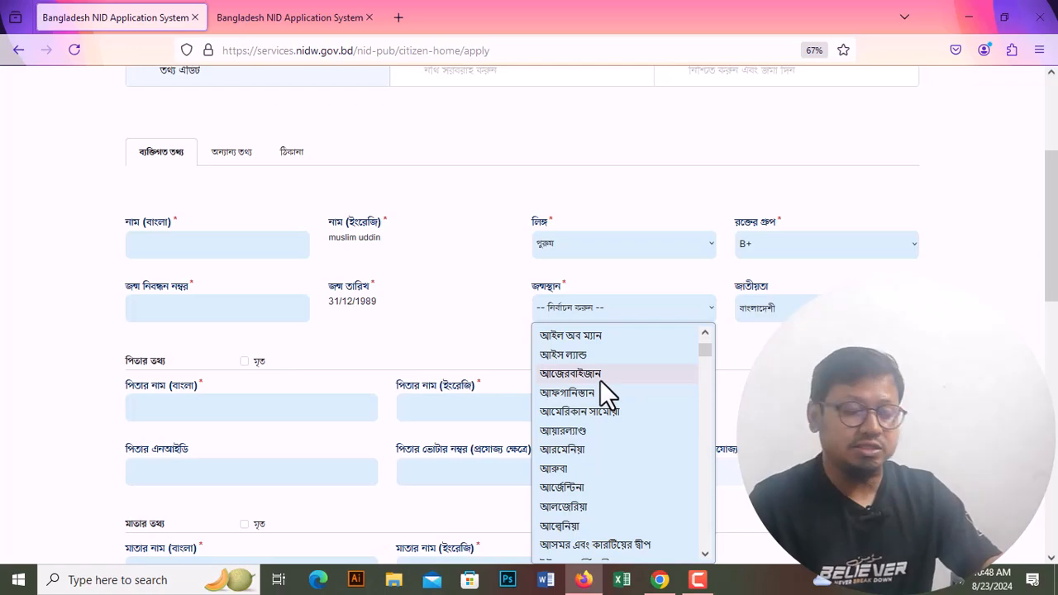
pyautogui.scroll(-8, 596, 393)
pyautogui.scroll(-10, 589, 403)
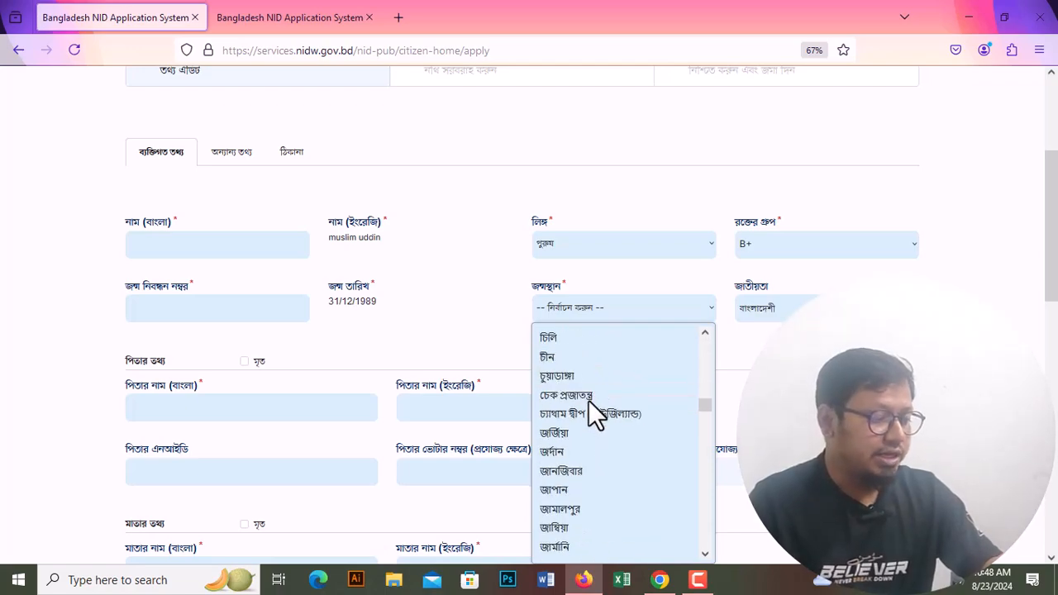
pyautogui.scroll(-3, 586, 432)
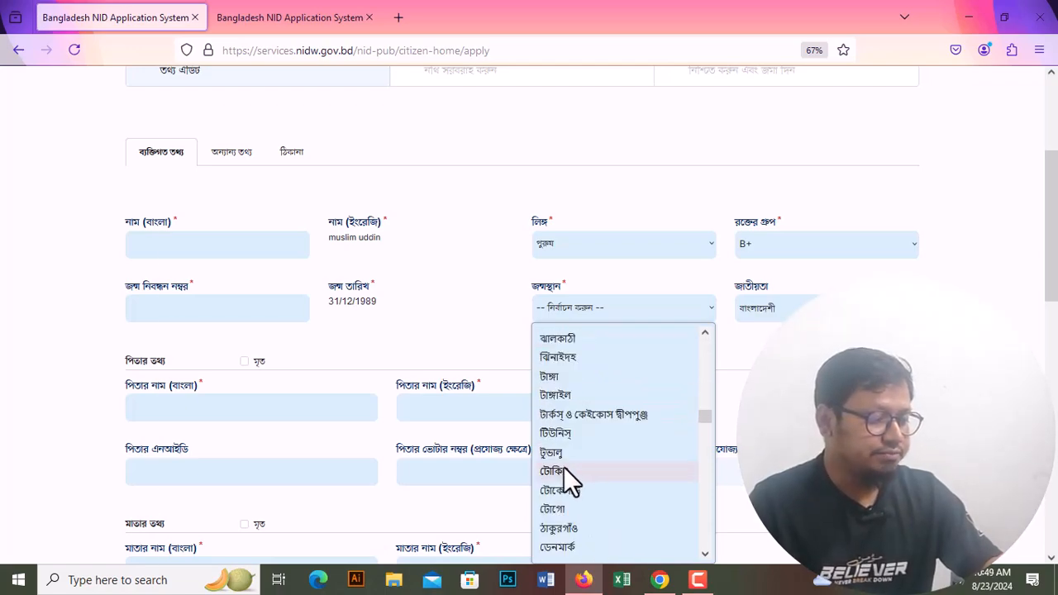
pyautogui.click(563, 469)
# - Scroll down the personal-information fields, passing through the father's and sibling's name fields
pyautogui.scroll(-1, 496, 347)
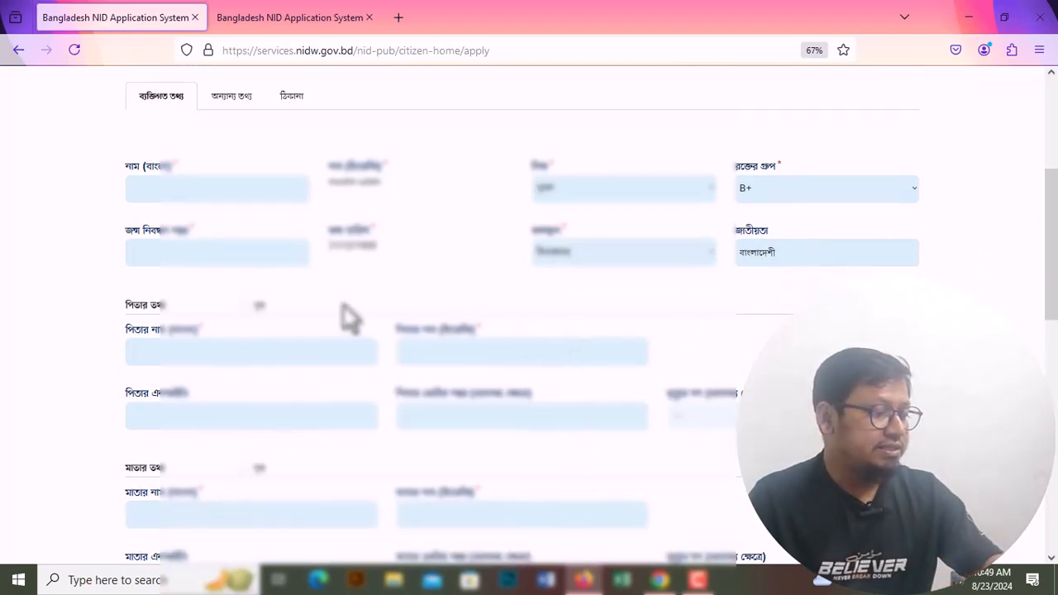
pyautogui.scroll(-1, 219, 326)
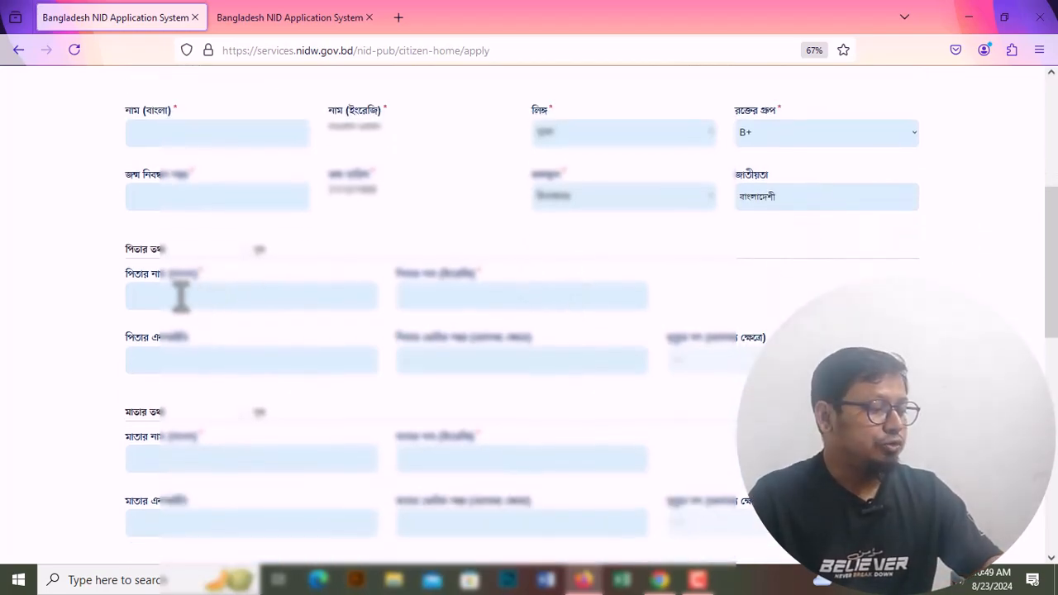
pyautogui.click(180, 296)
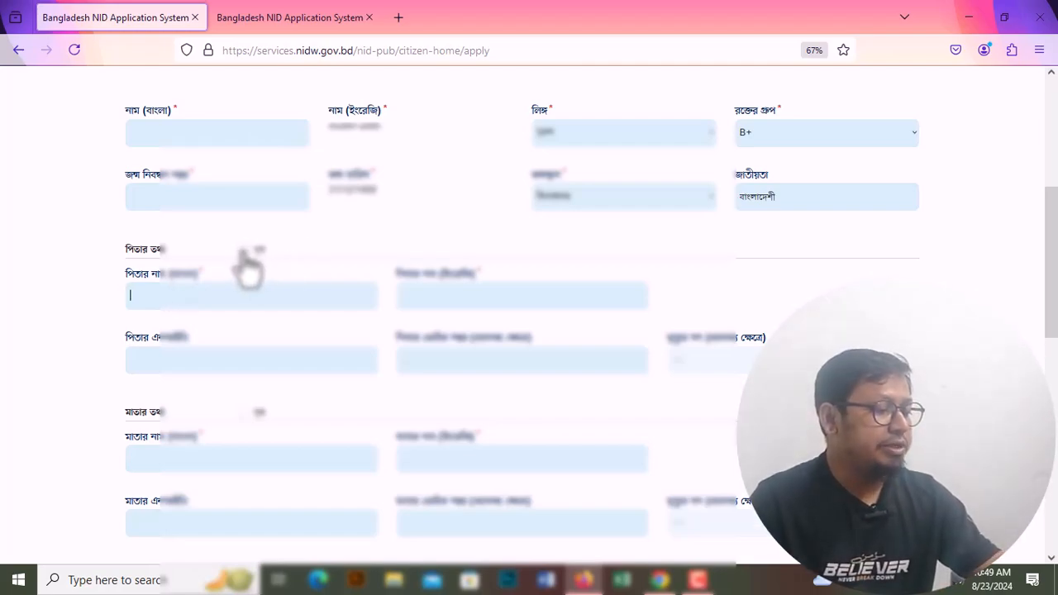
pyautogui.click(705, 359)
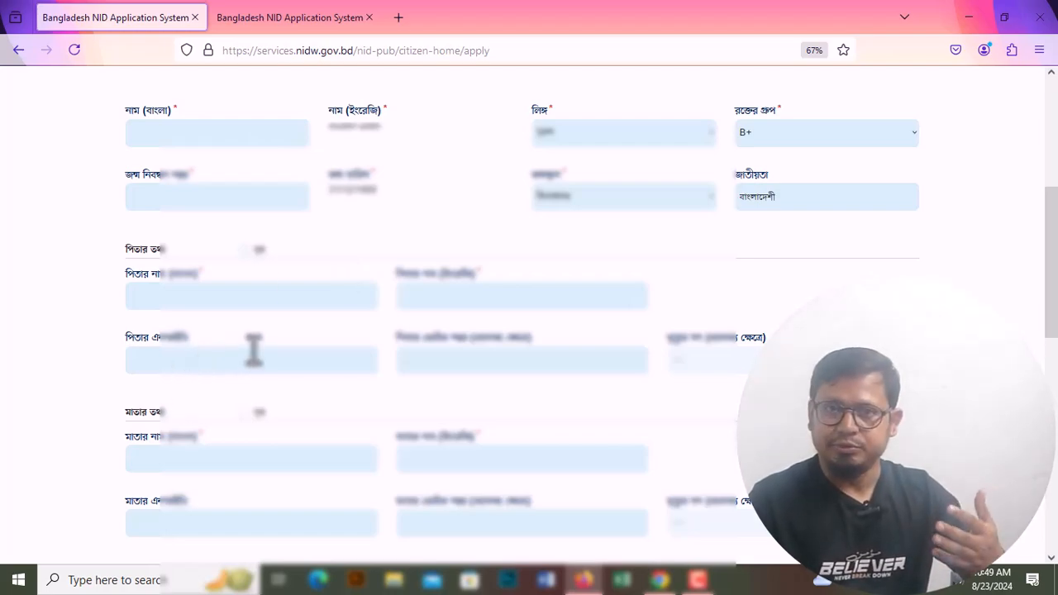
pyautogui.scroll(-1, 222, 361)
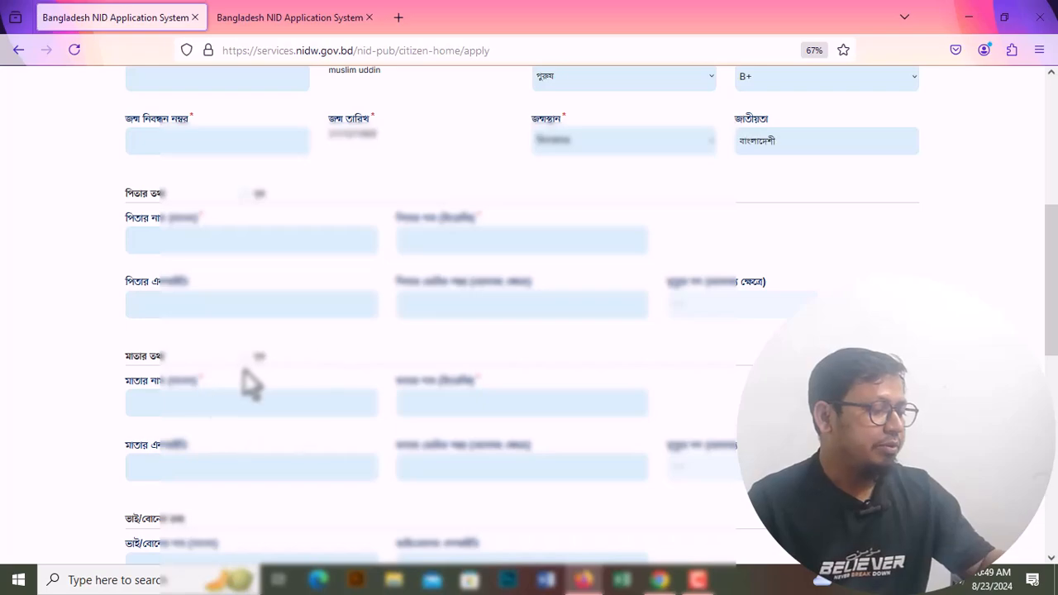
pyautogui.scroll(-1, 186, 397)
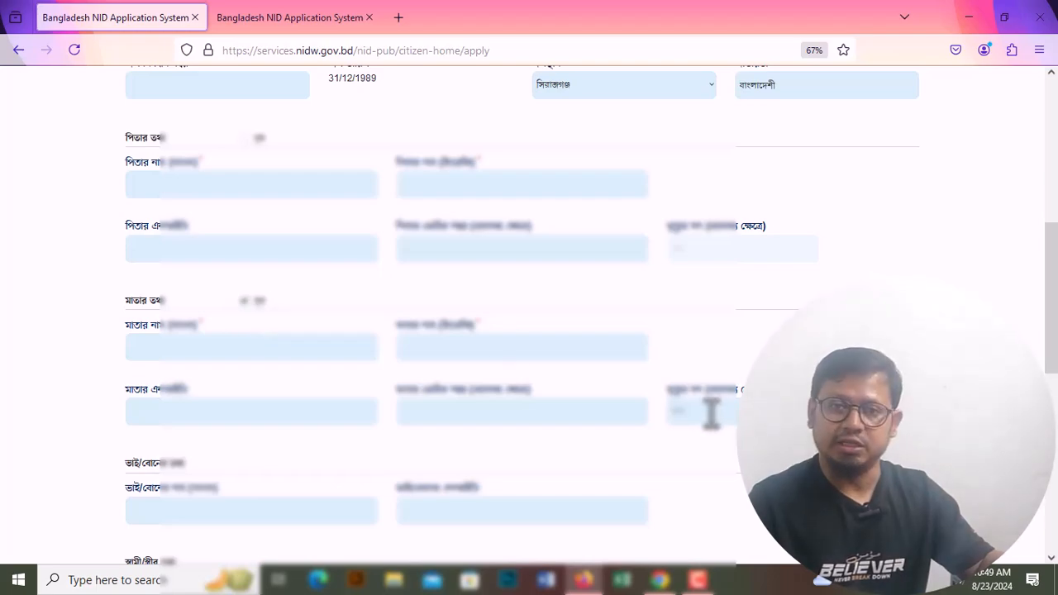
pyautogui.scroll(-1, 213, 359)
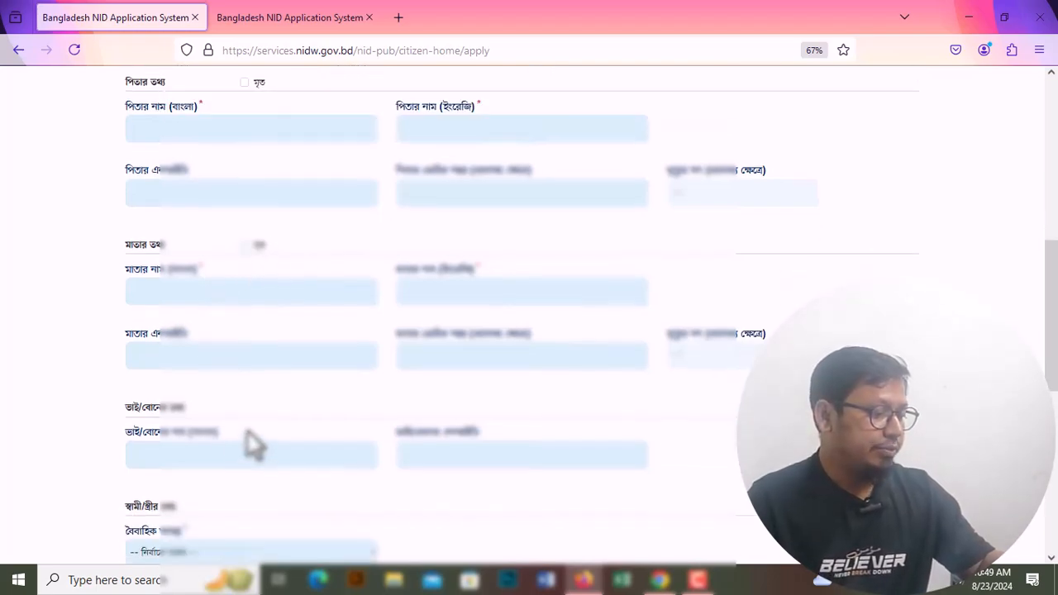
pyautogui.scroll(-2, 214, 380)
pyautogui.click(218, 343)
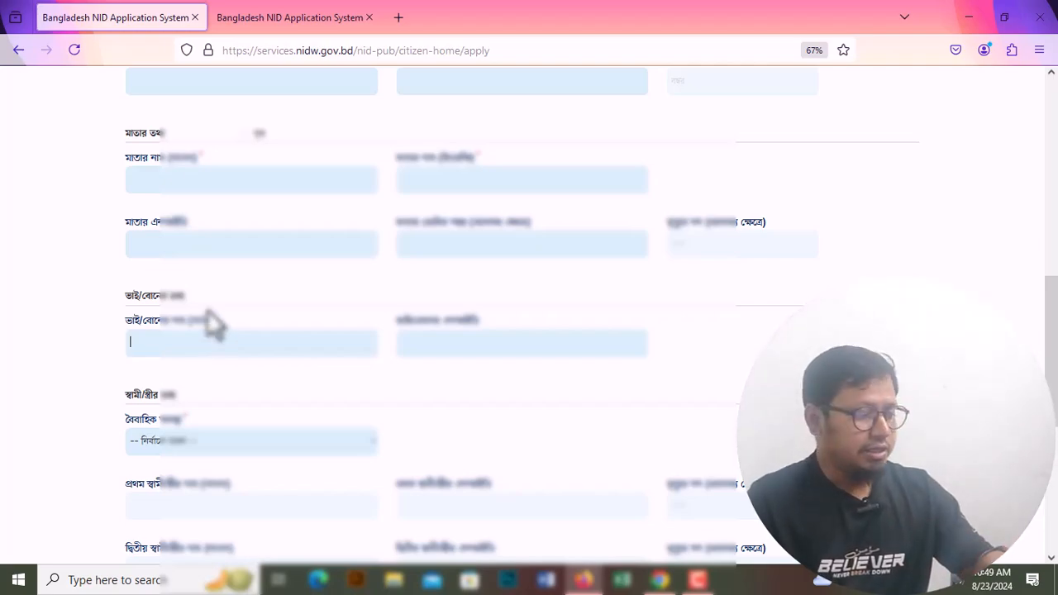
pyautogui.scroll(-1, 211, 319)
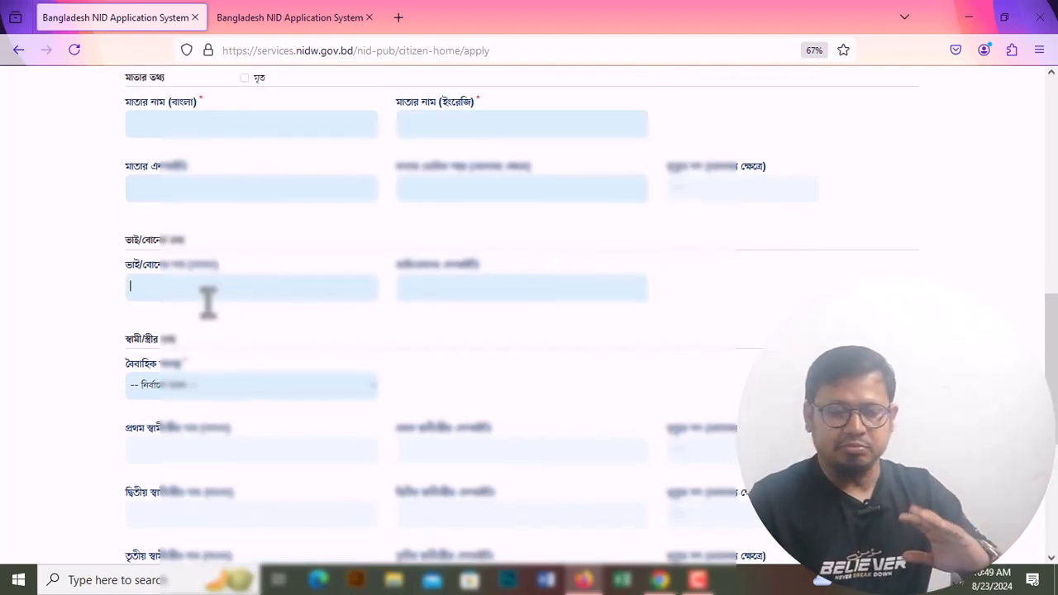
pyautogui.scroll(-1, 259, 326)
# - Set marital status (বৈবাহিক অবস্থা) to অবিবাহিত and return to the top of the form
pyautogui.click(262, 328)
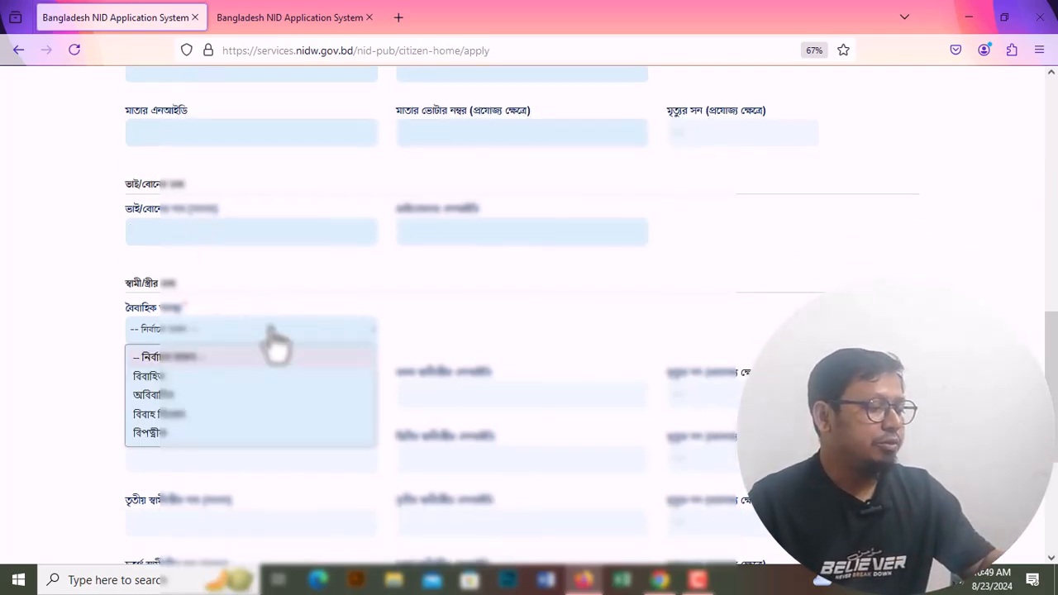
pyautogui.click(206, 326)
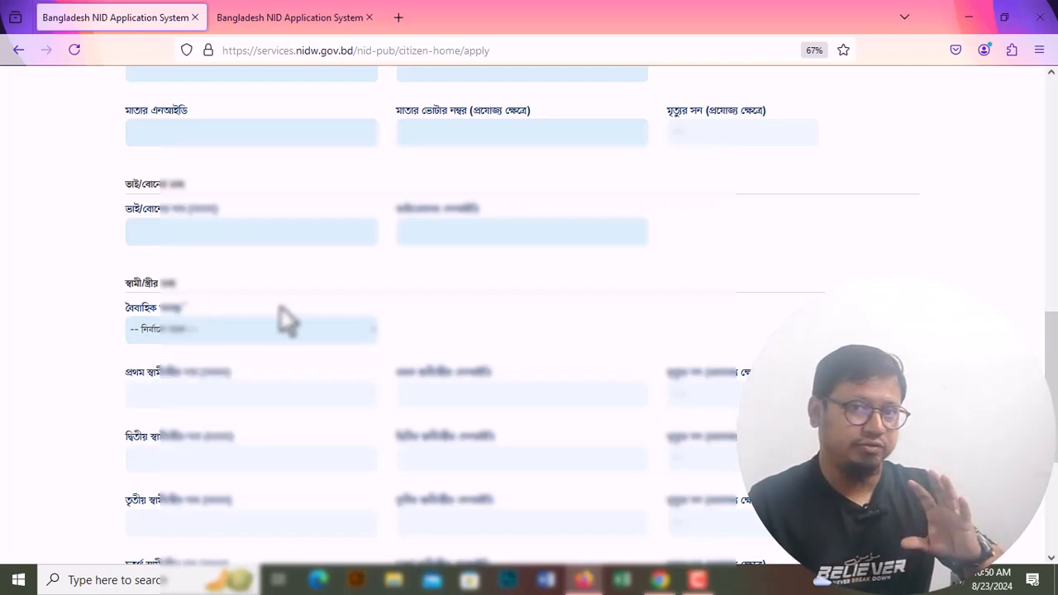
pyautogui.click(215, 335)
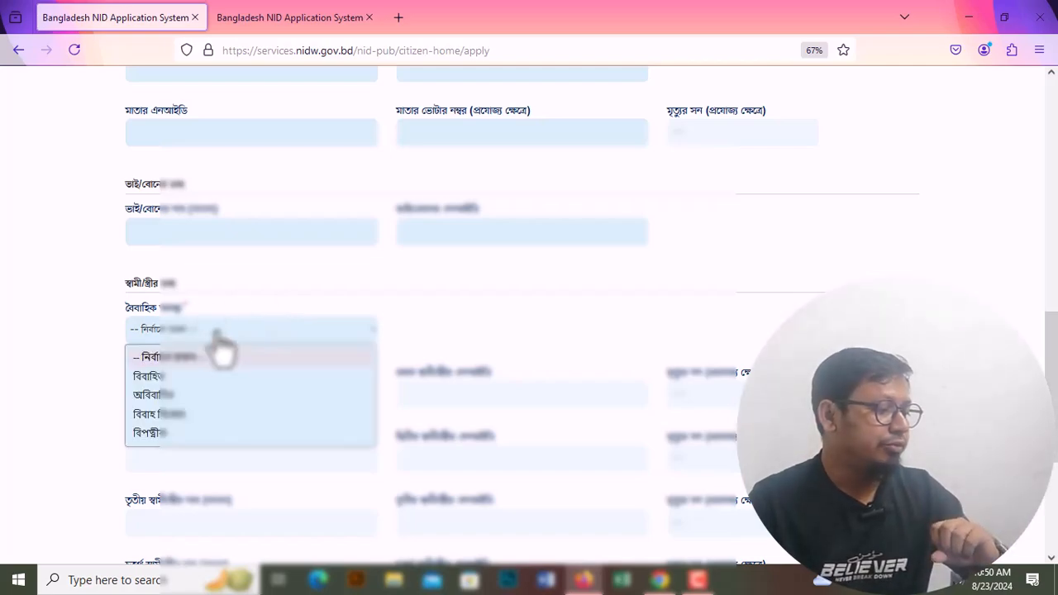
pyautogui.click(163, 377)
pyautogui.click(211, 332)
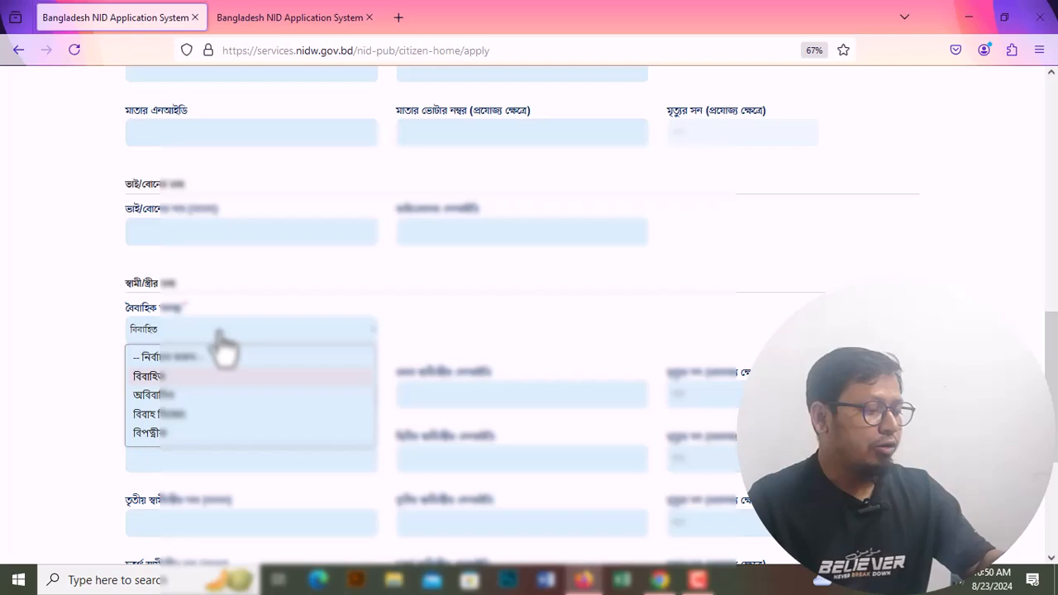
pyautogui.click(168, 395)
pyautogui.scroll(5, 218, 348)
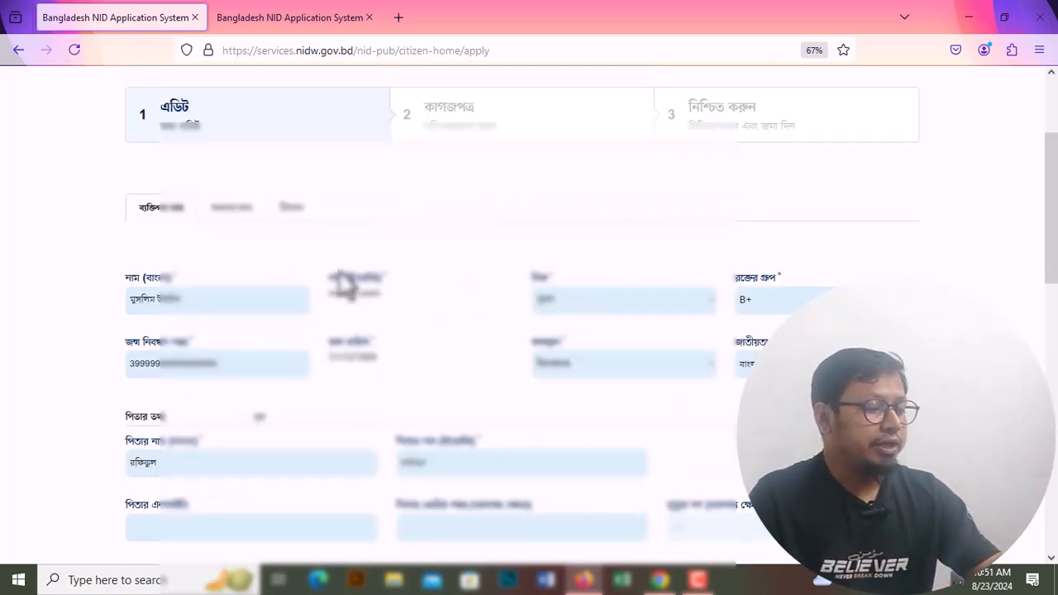
# - On the other-information tab, set education to মাধ্যমিক বা সমতুল্য
pyautogui.click(231, 211)
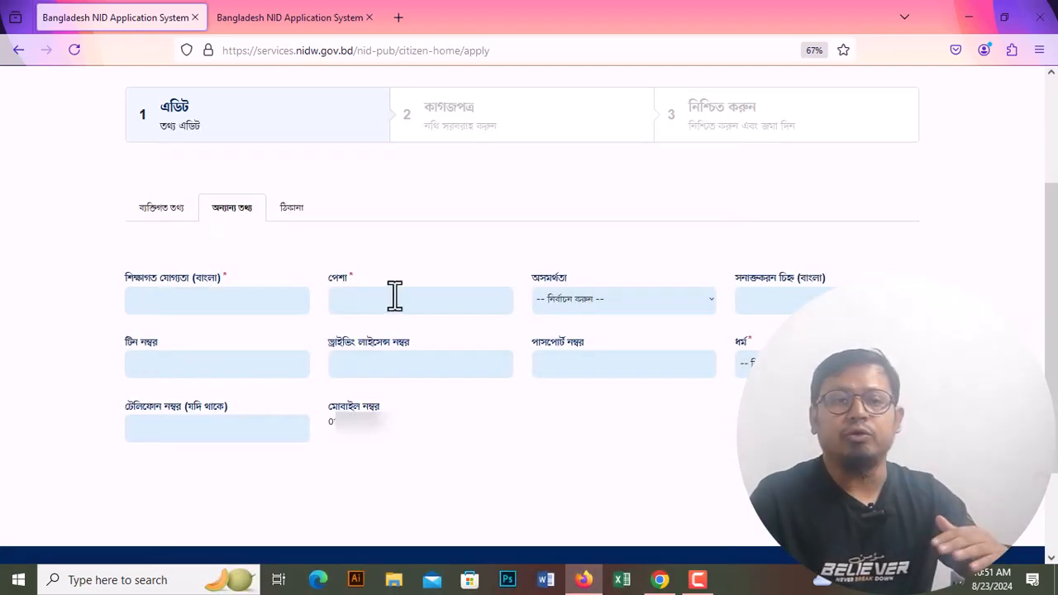
pyautogui.click(174, 301)
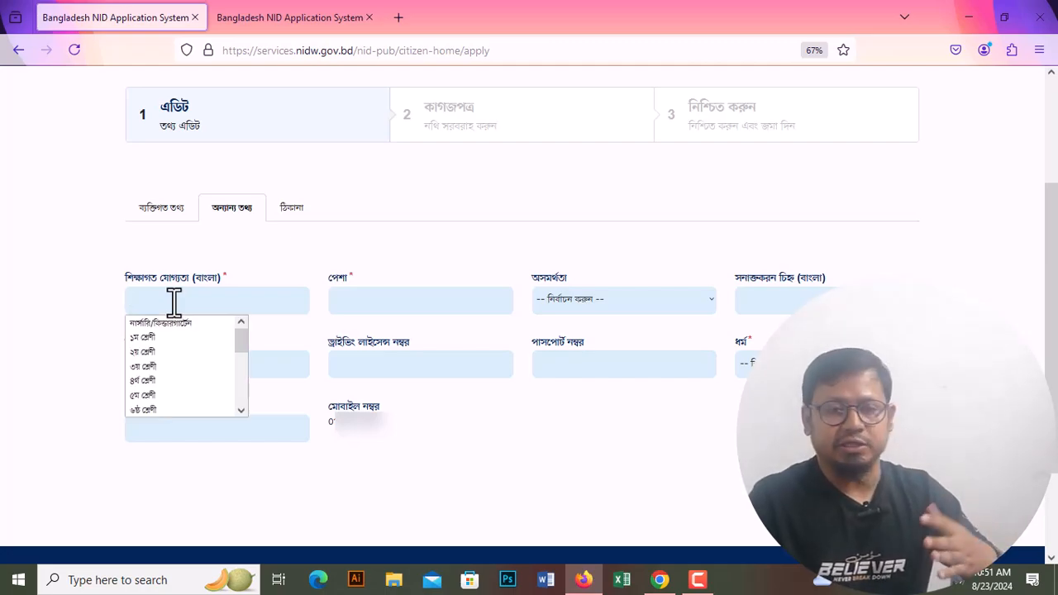
pyautogui.scroll(-2, 149, 354)
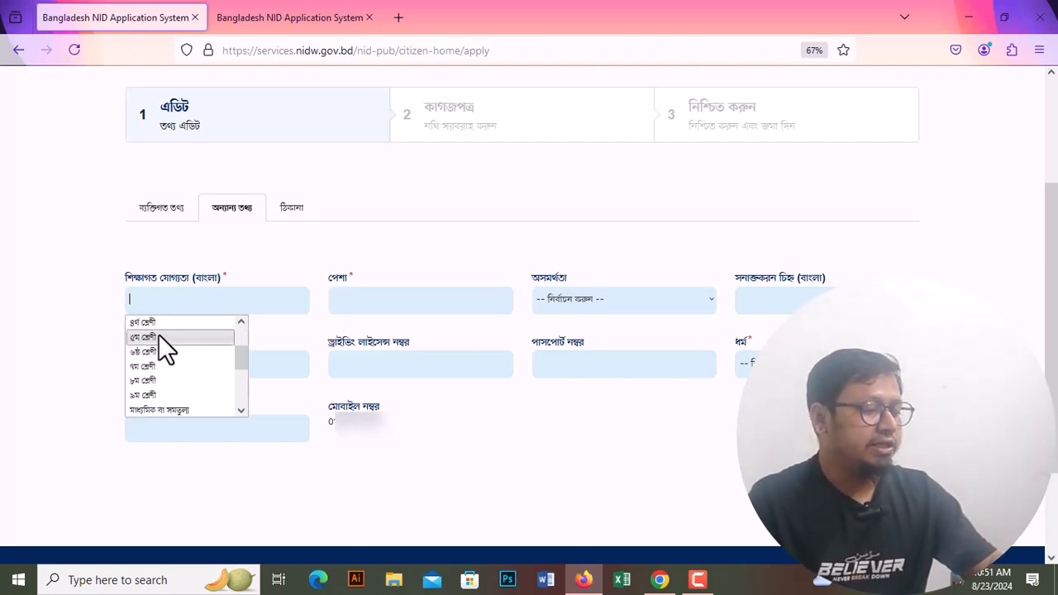
pyautogui.scroll(2, 162, 347)
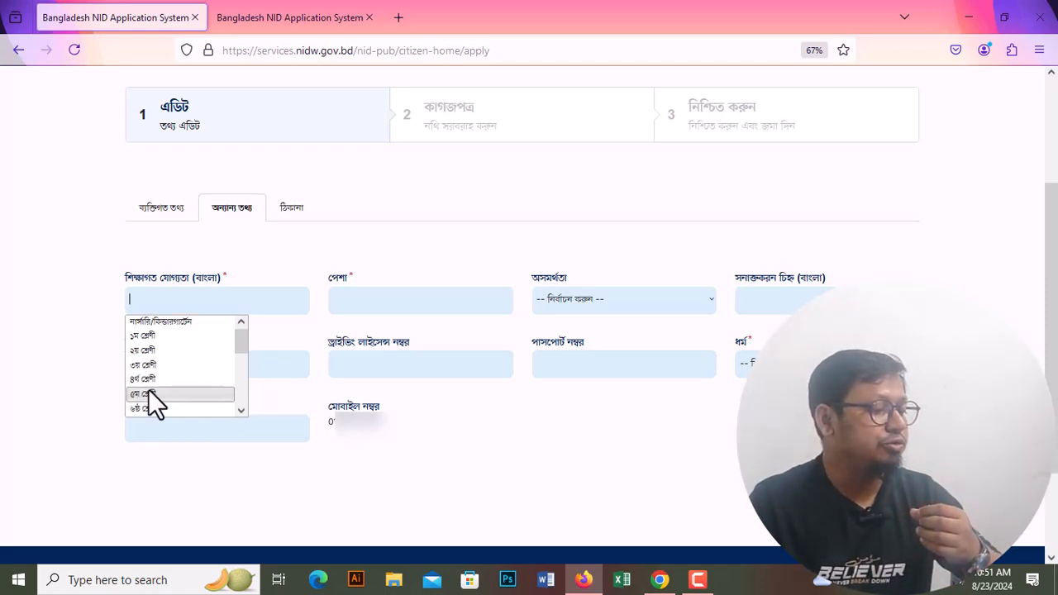
pyautogui.click(148, 385)
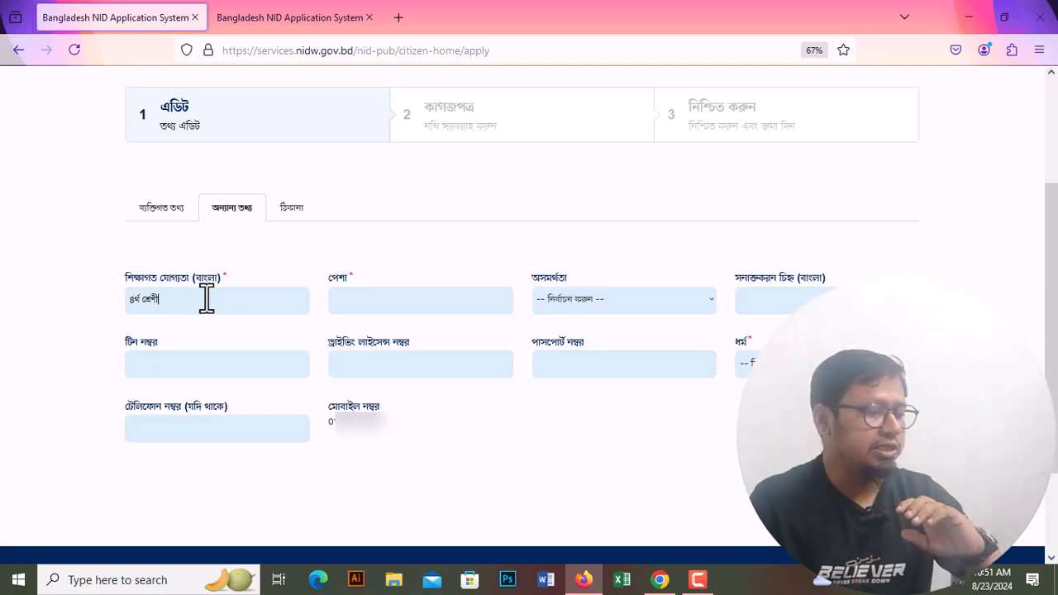
pyautogui.press('BackSpace')
pyautogui.press('BackSpace')
pyautogui.press('BackSpace')
pyautogui.press('BackSpace')
pyautogui.press('BackSpace')
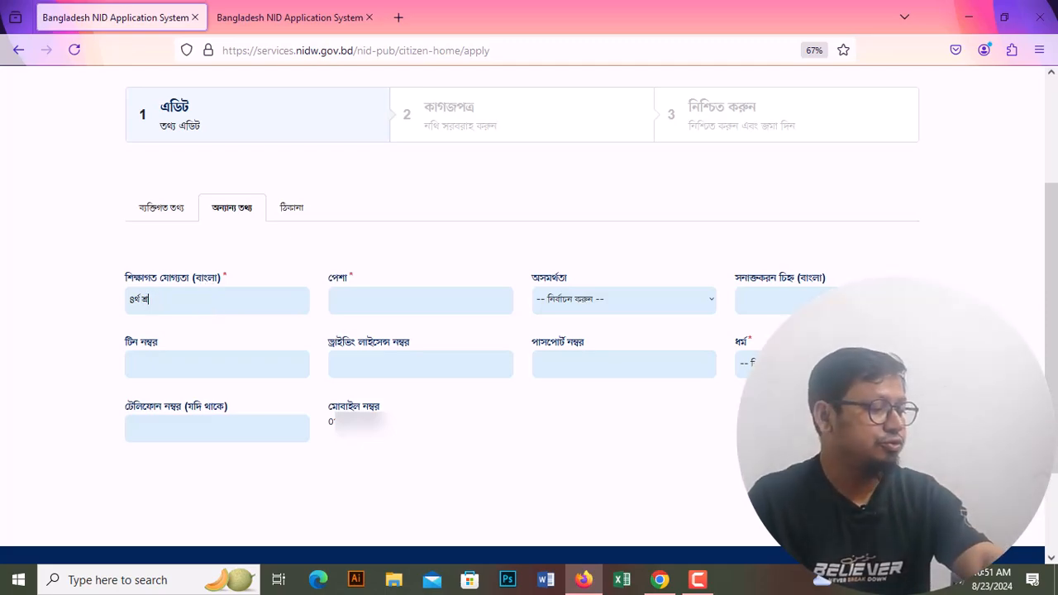
pyautogui.press('BackSpace')
pyautogui.press('BackSpace')
pyautogui.press('BackSpace')
pyautogui.press('BackSpace')
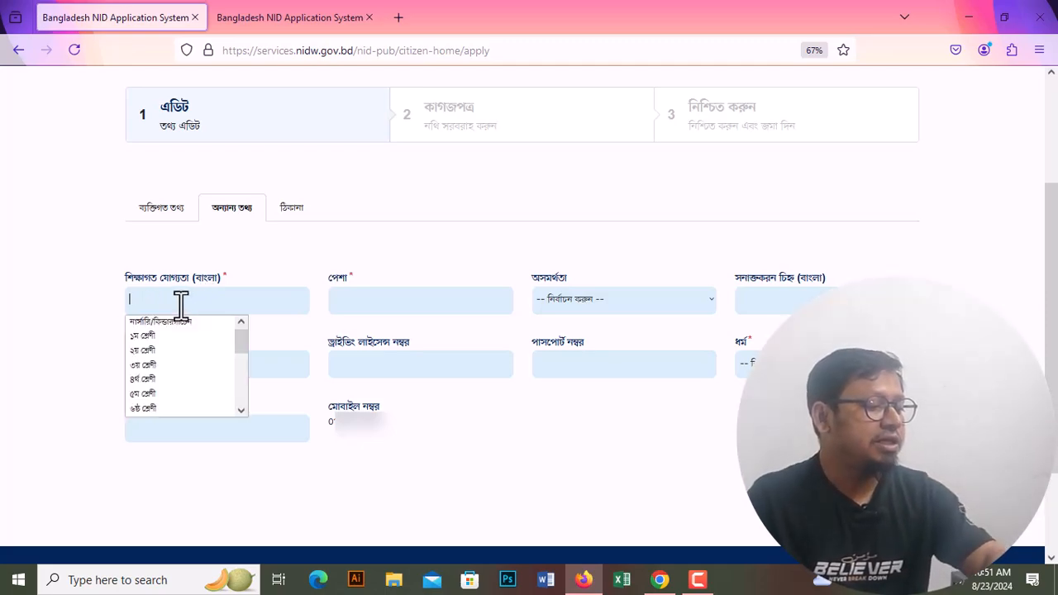
pyautogui.scroll(-5, 191, 354)
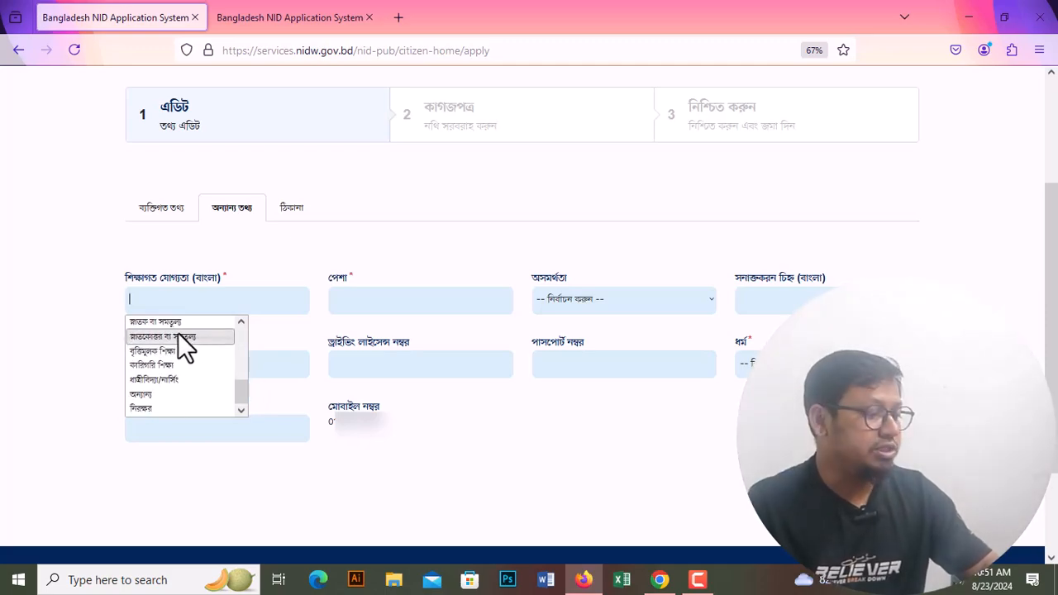
pyautogui.scroll(3, 171, 347)
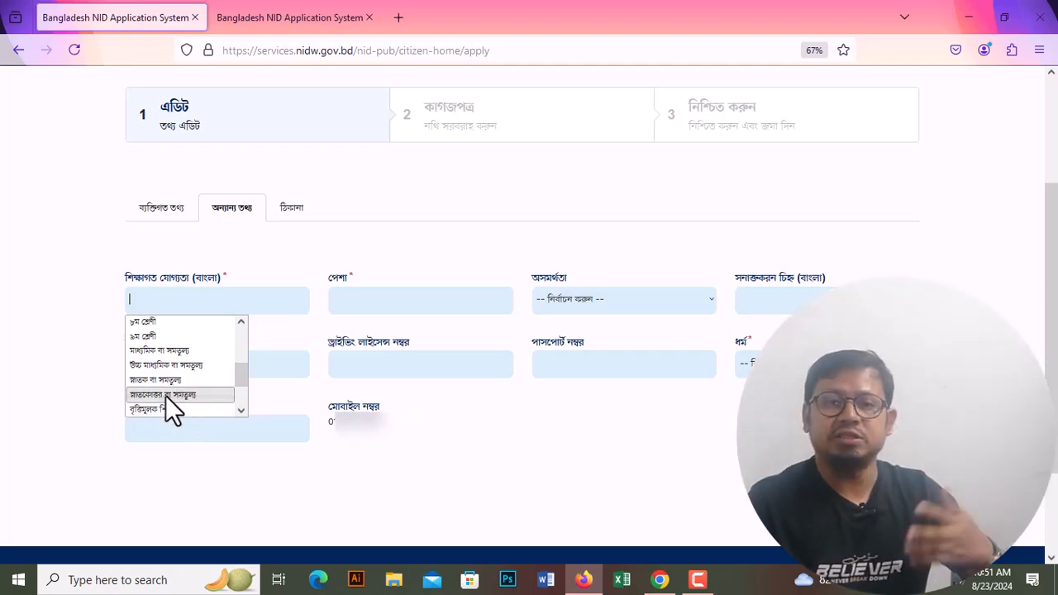
pyautogui.click(162, 351)
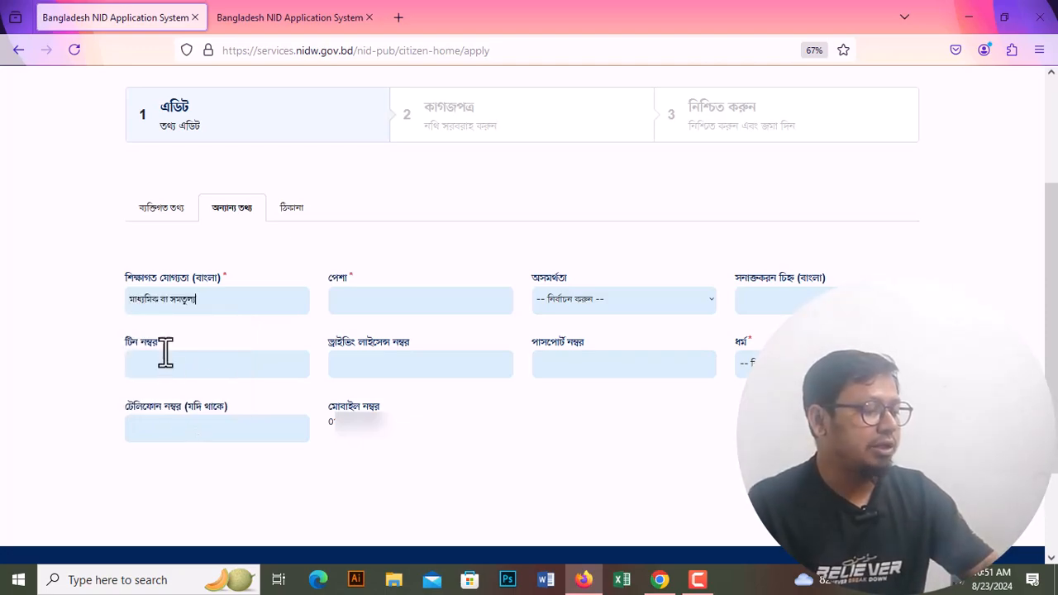
# - Set occupation to সরকারী চাকুরী and religion to ইসলাম
pyautogui.click(417, 300)
pyautogui.click(370, 322)
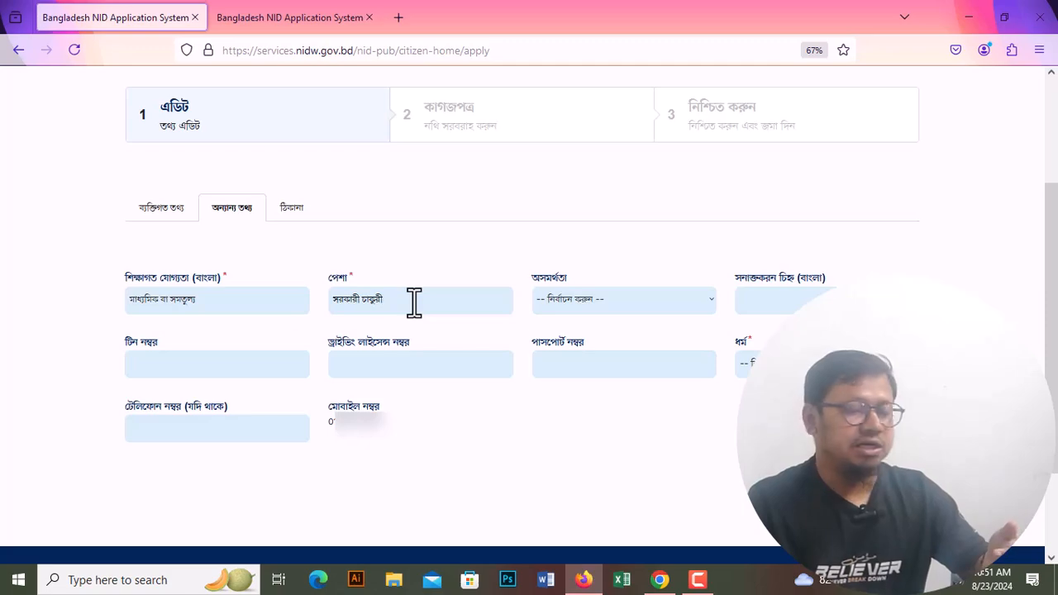
pyautogui.click(583, 301)
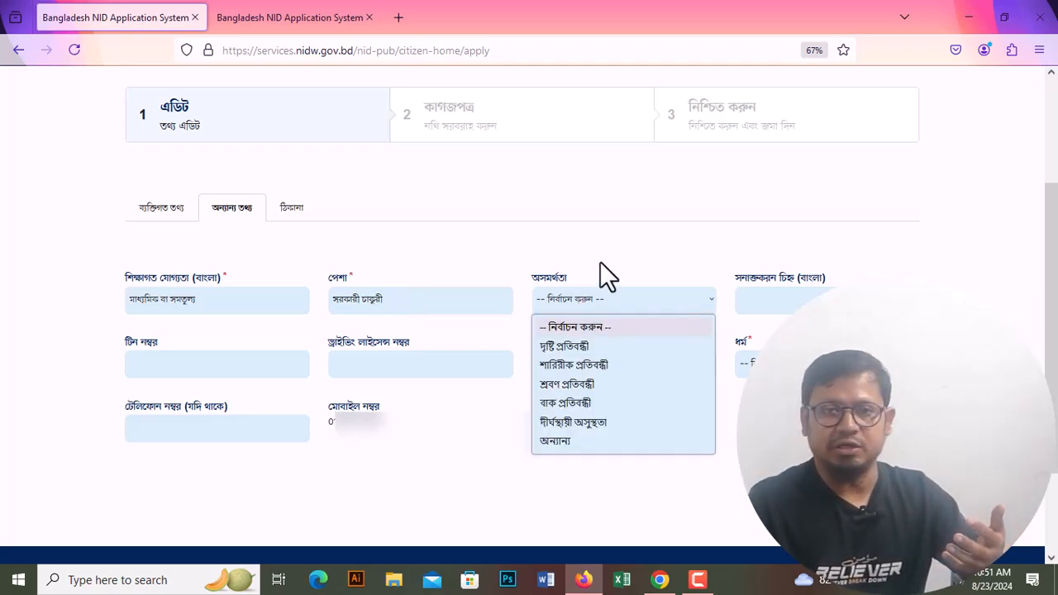
pyautogui.click(601, 265)
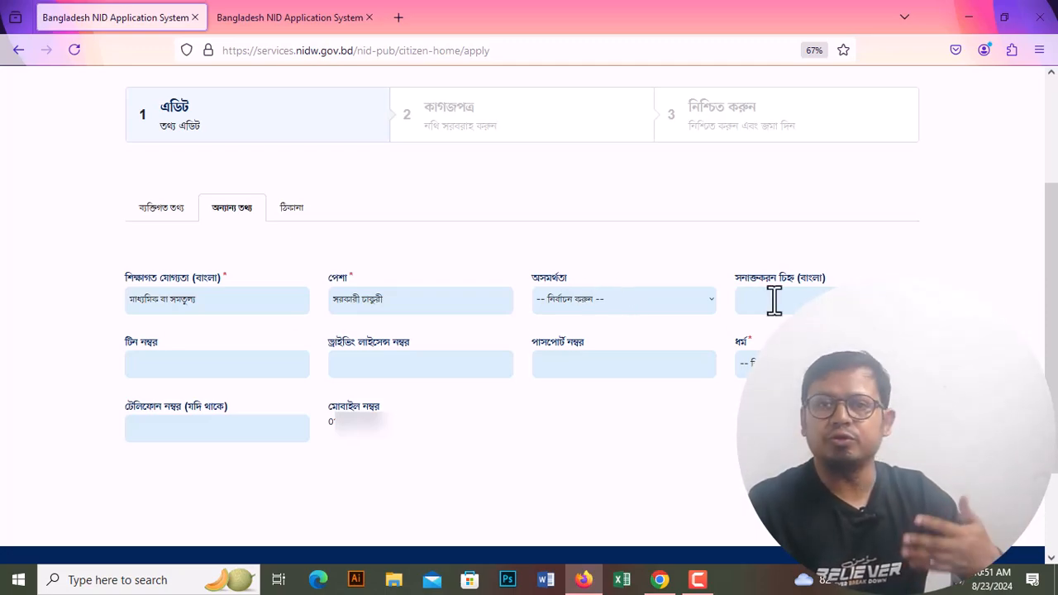
pyautogui.click(225, 362)
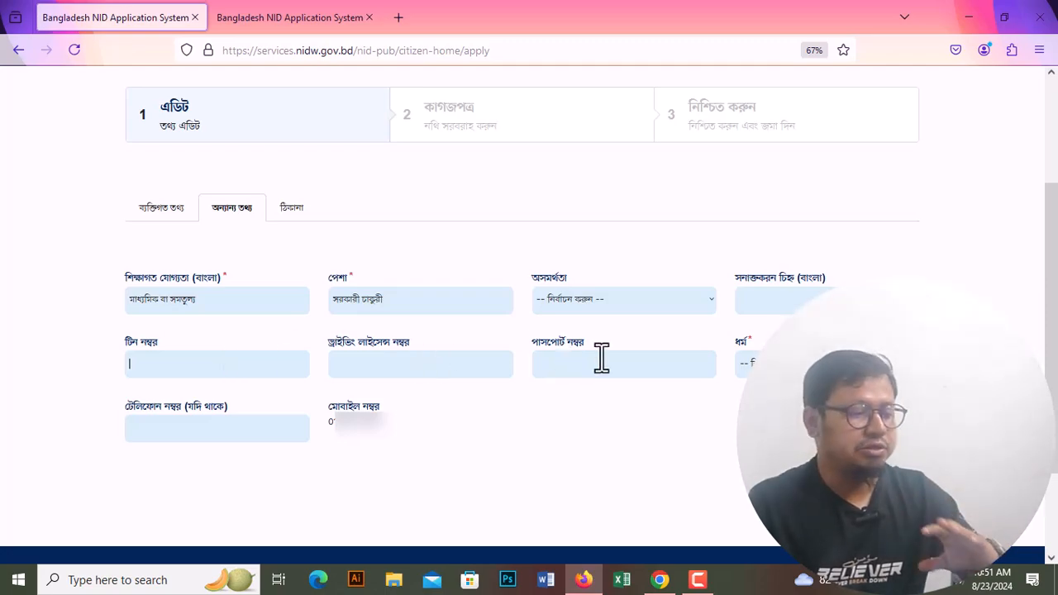
pyautogui.click(770, 364)
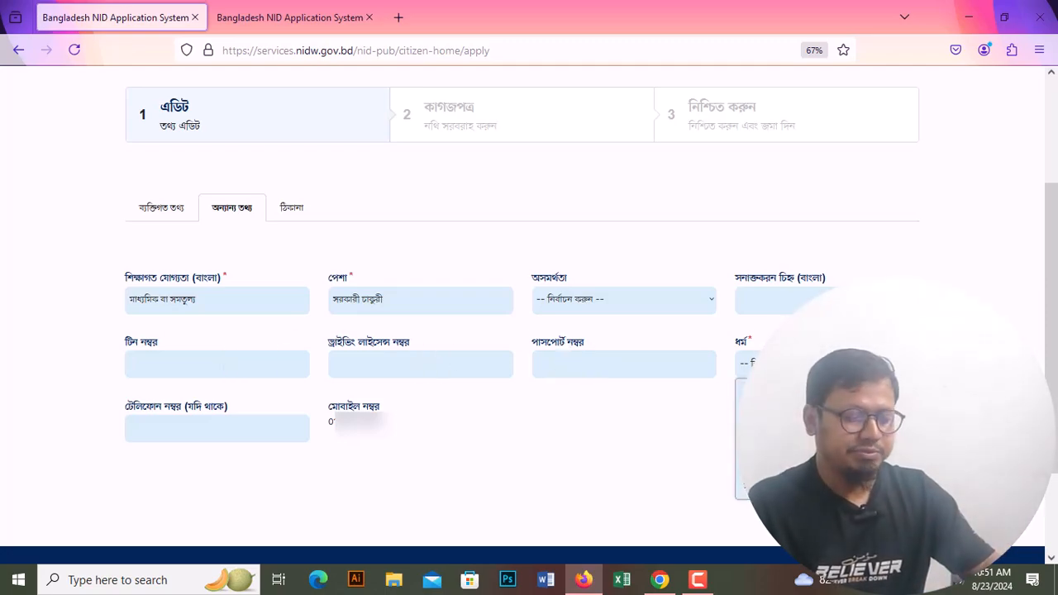
pyautogui.click(765, 406)
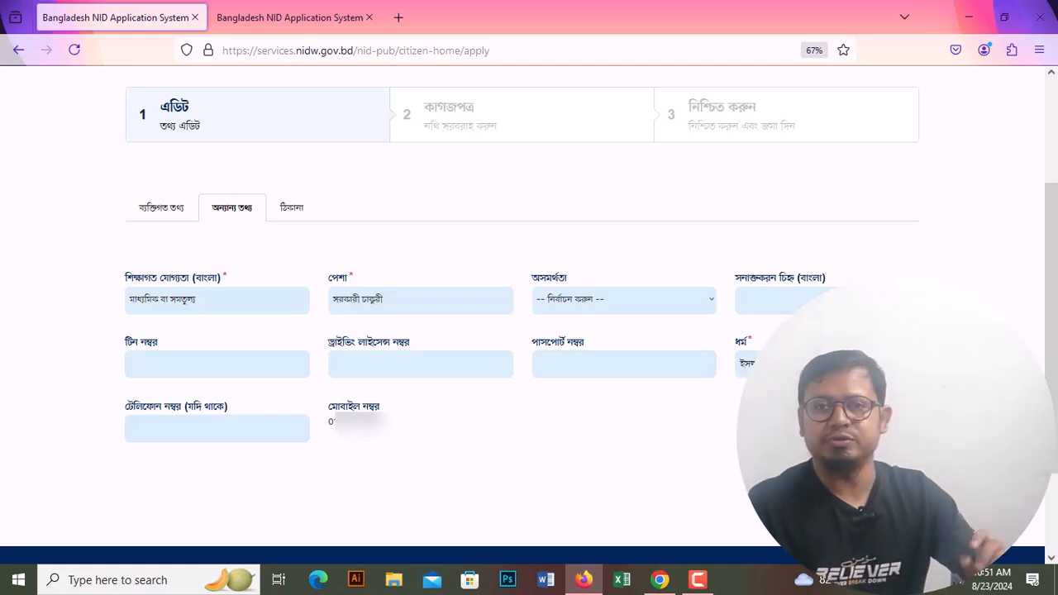
pyautogui.click(196, 430)
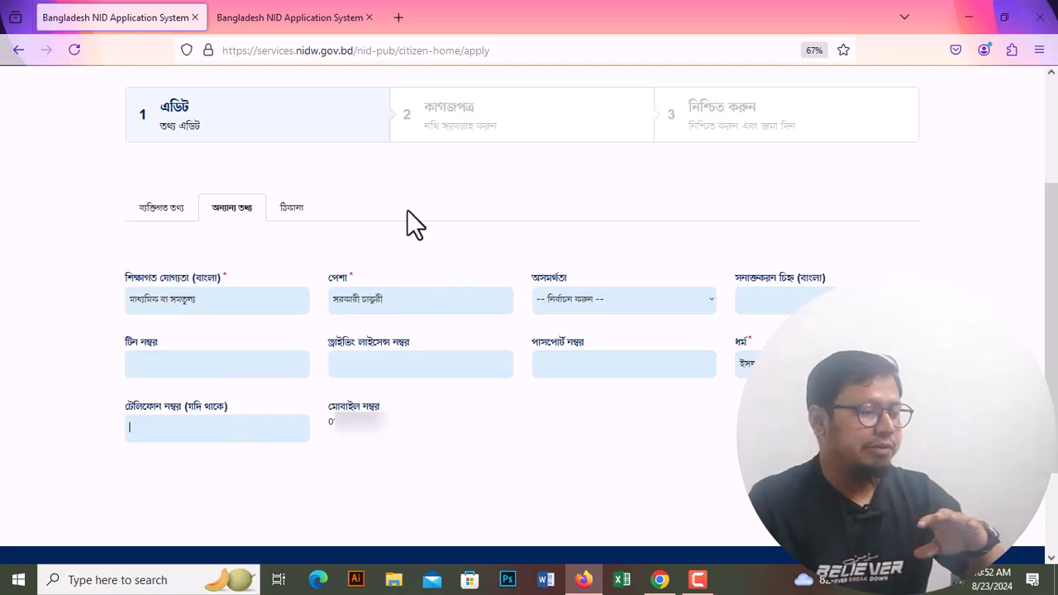
pyautogui.click(291, 210)
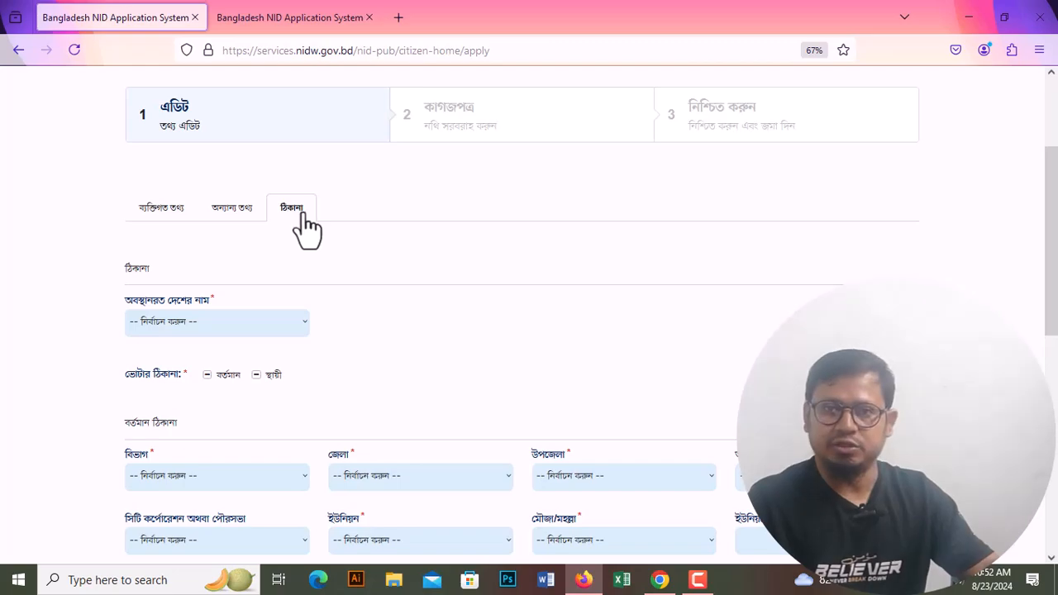
# - Choose Bangladesh as country of residence and tick বর্তমান as the voter address
pyautogui.scroll(-1, 496, 263)
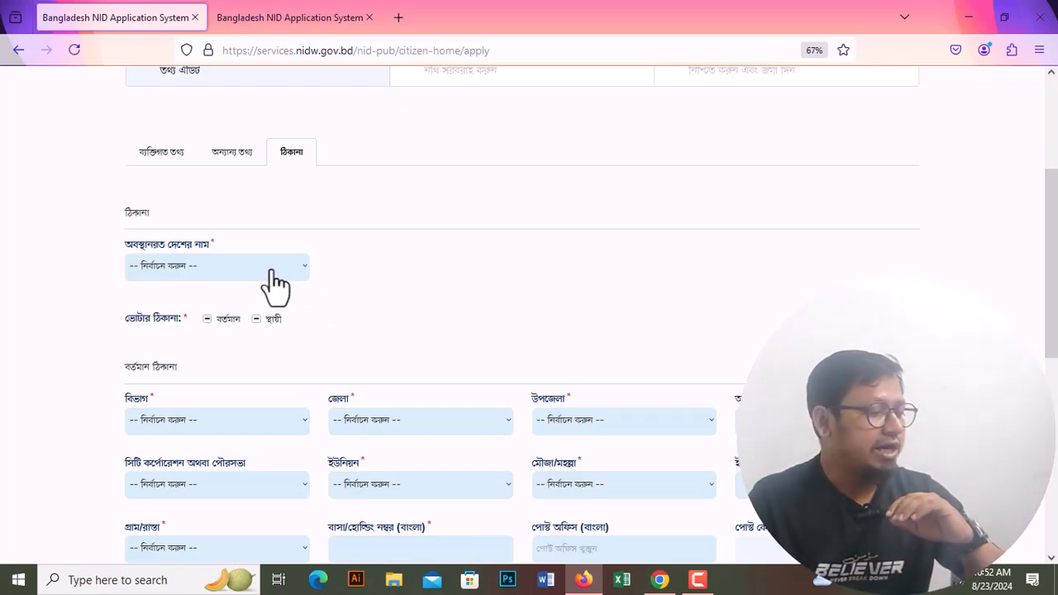
pyautogui.click(273, 266)
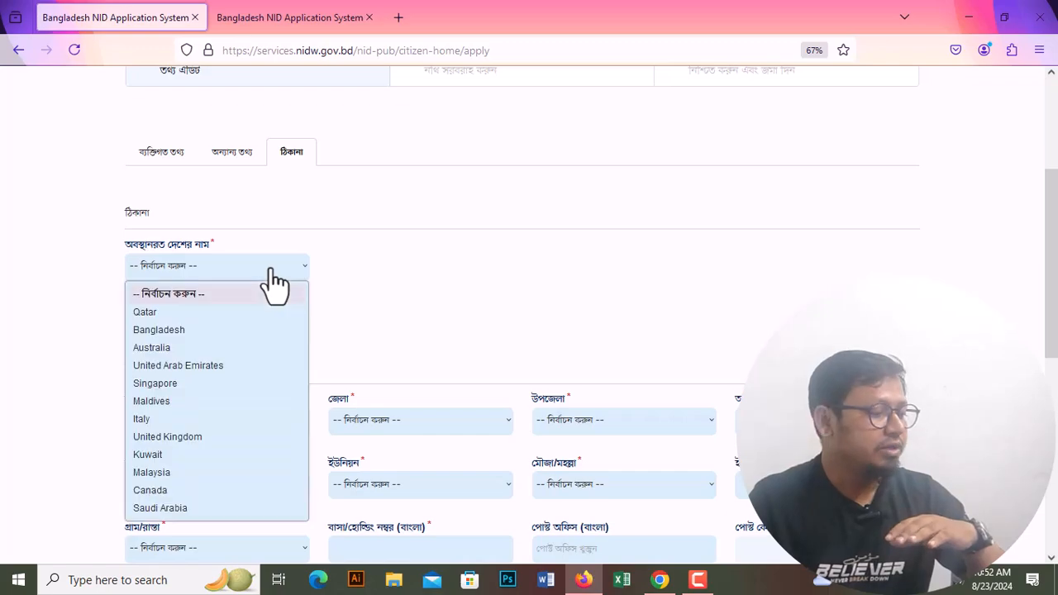
pyautogui.click(160, 331)
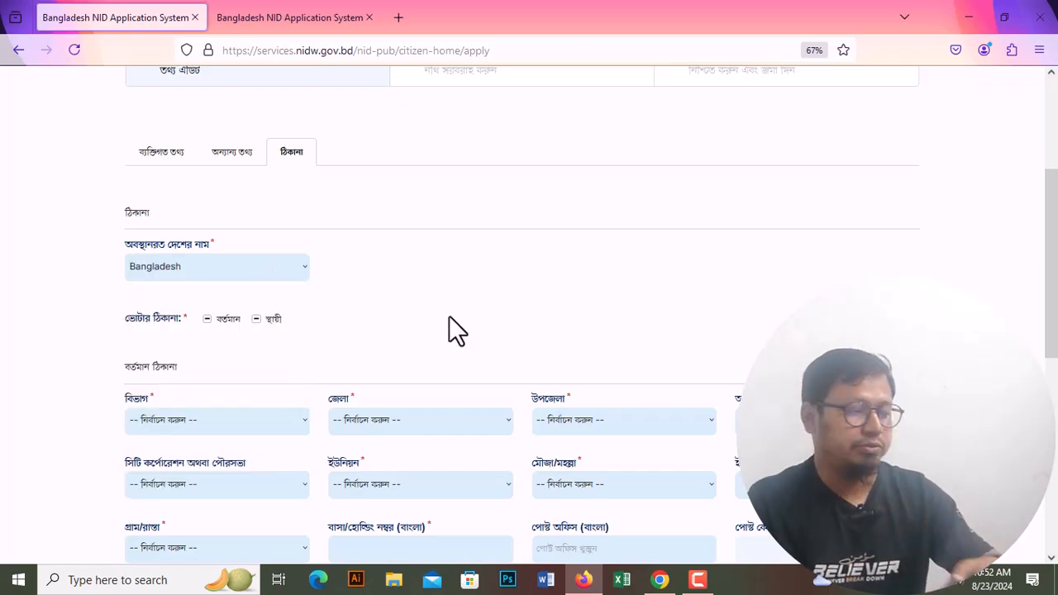
pyautogui.scroll(-2, 449, 322)
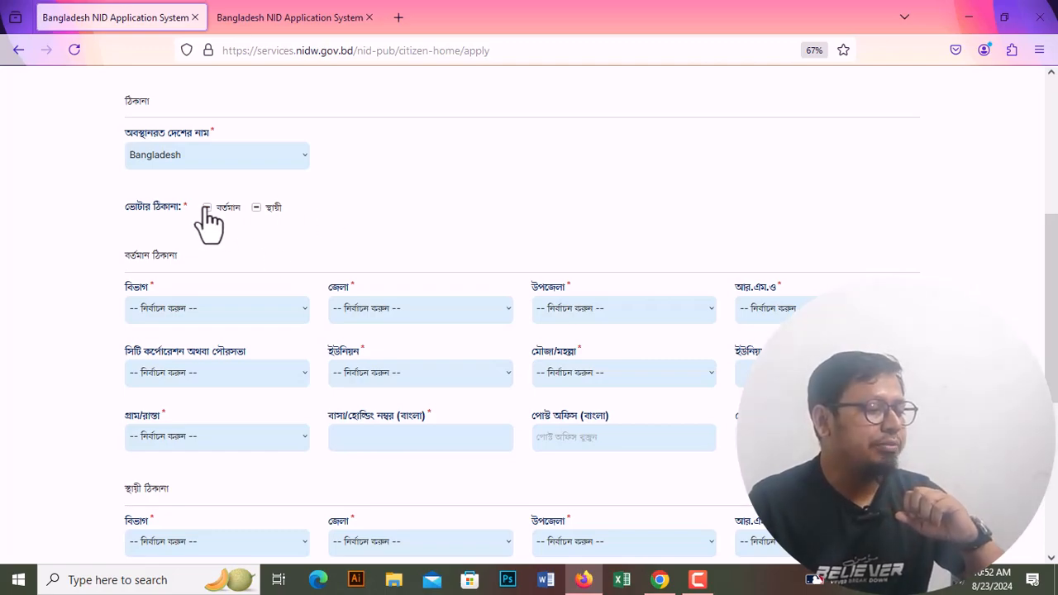
pyautogui.click(206, 208)
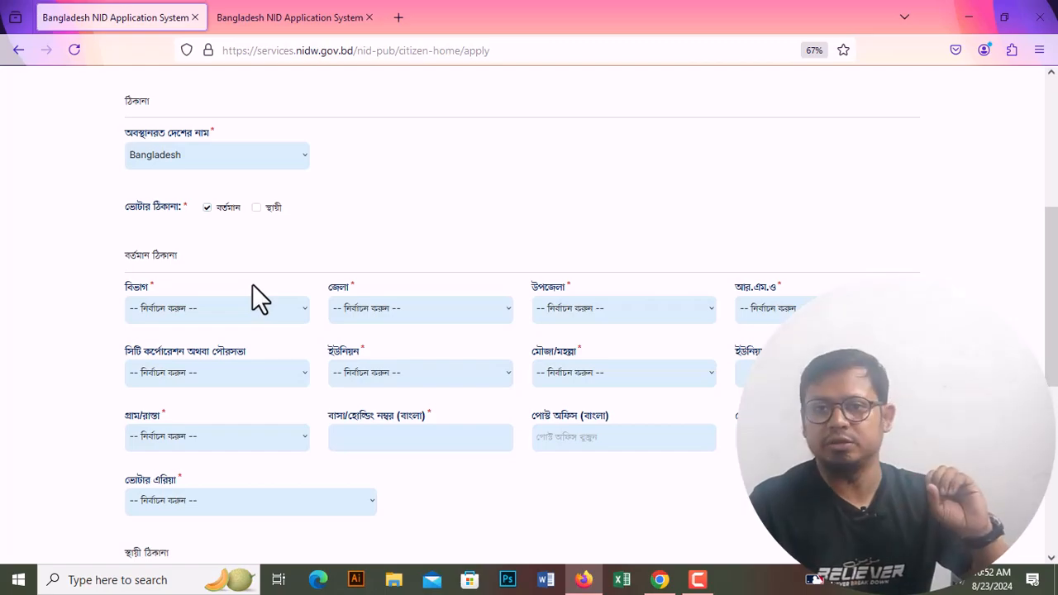
# - Set the present address division to রাজশাহী, district to সিরাজগঞ্জ and area type to পল্লী
pyautogui.scroll(-1, 177, 284)
pyautogui.click(223, 255)
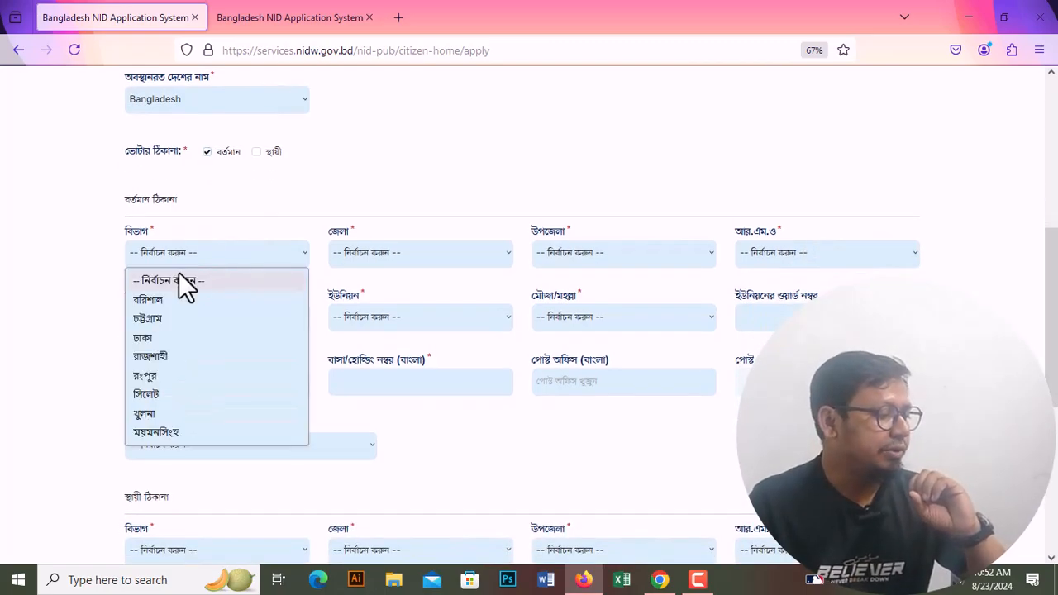
pyautogui.click(162, 355)
pyautogui.click(416, 254)
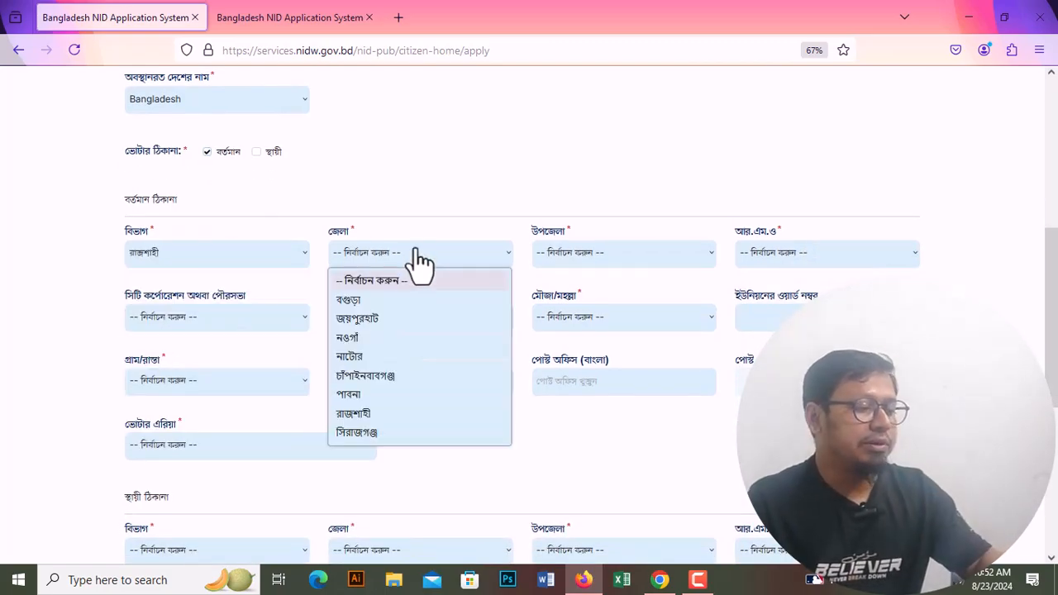
pyautogui.click(360, 437)
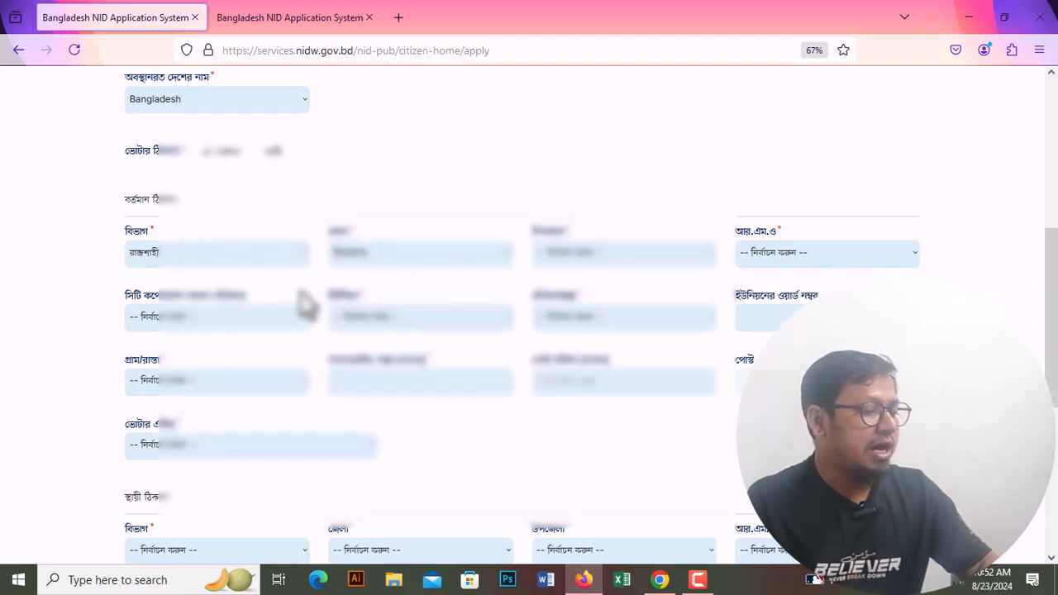
pyautogui.click(413, 317)
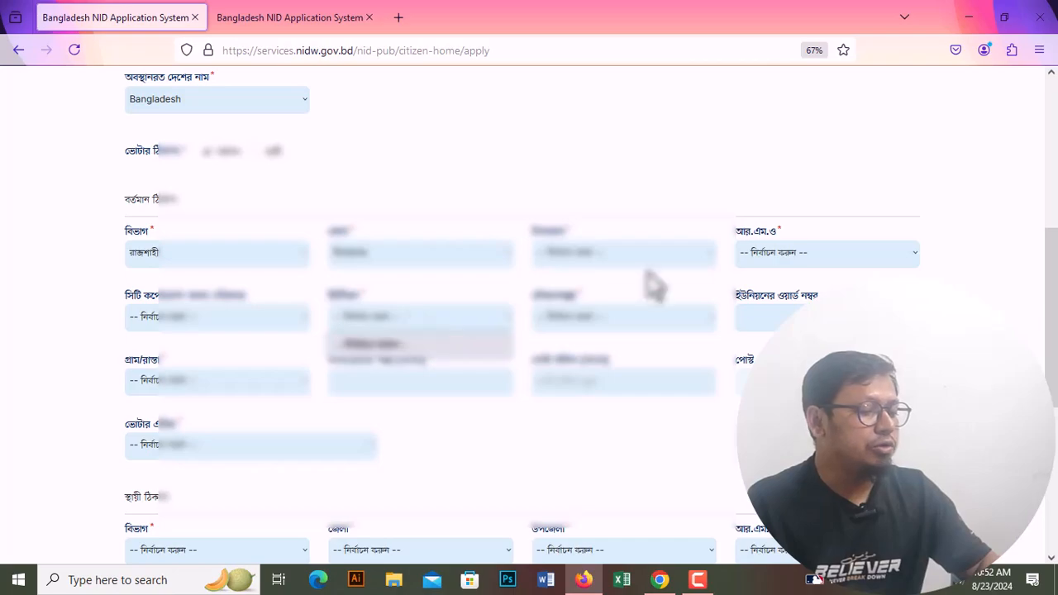
pyautogui.click(796, 253)
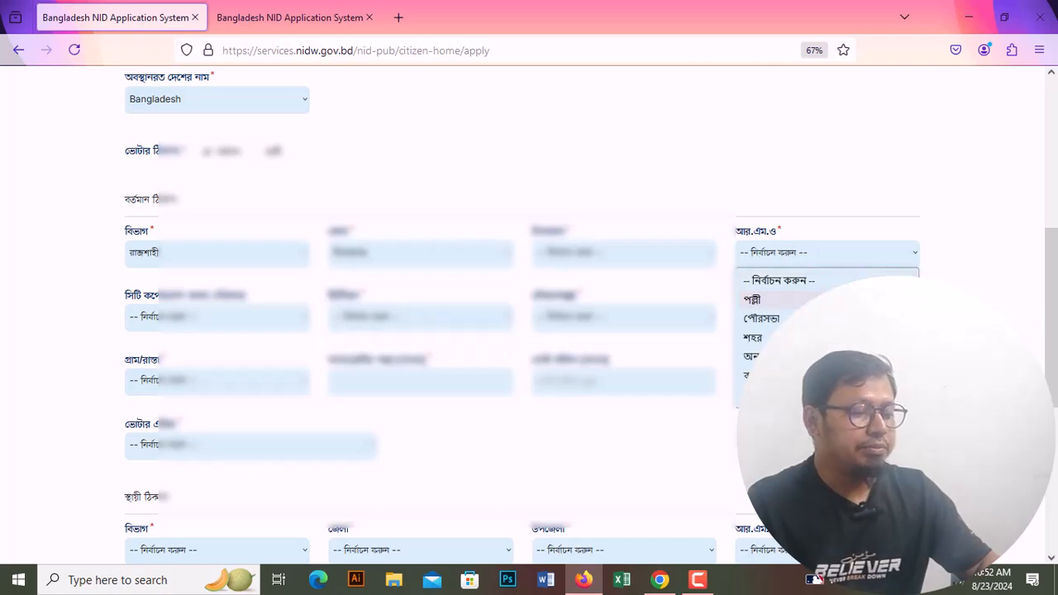
pyautogui.click(765, 298)
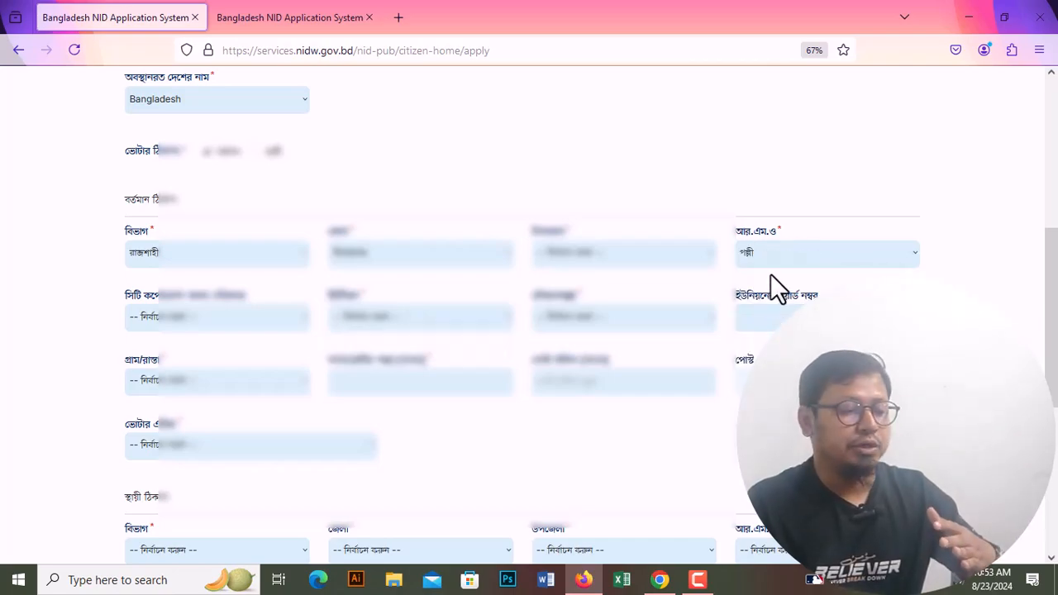
pyautogui.click(777, 263)
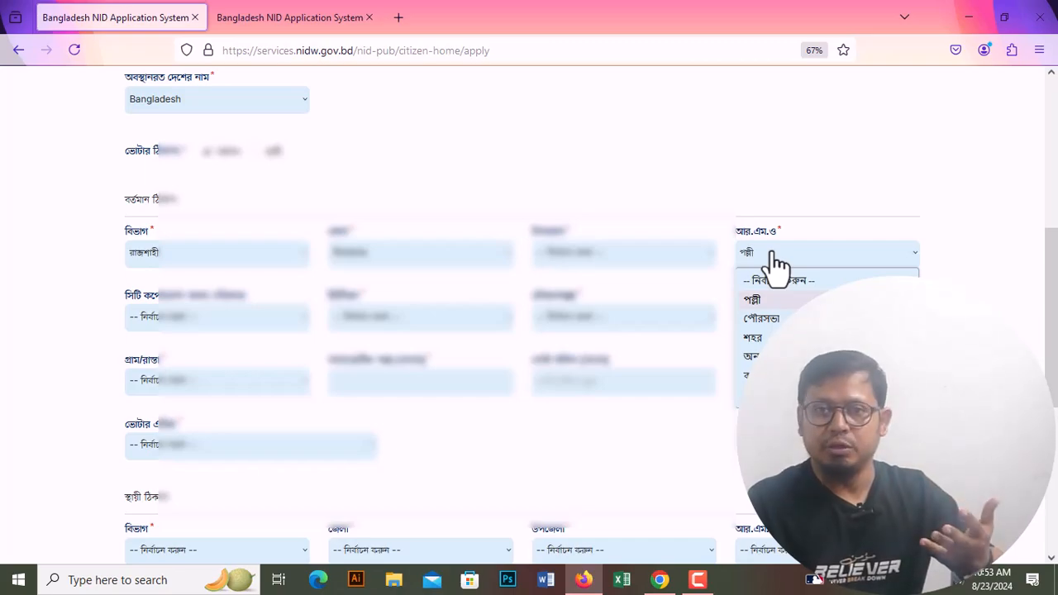
pyautogui.click(778, 263)
# - Fill in union ward 7, the holding number and the post office for the present address
pyautogui.click(364, 318)
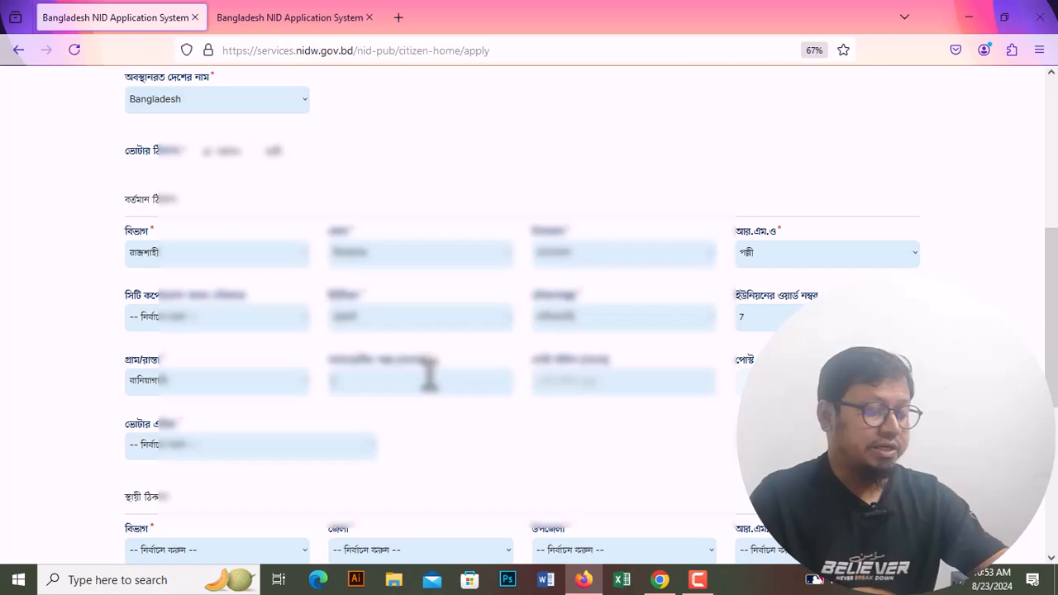
pyautogui.write('00')
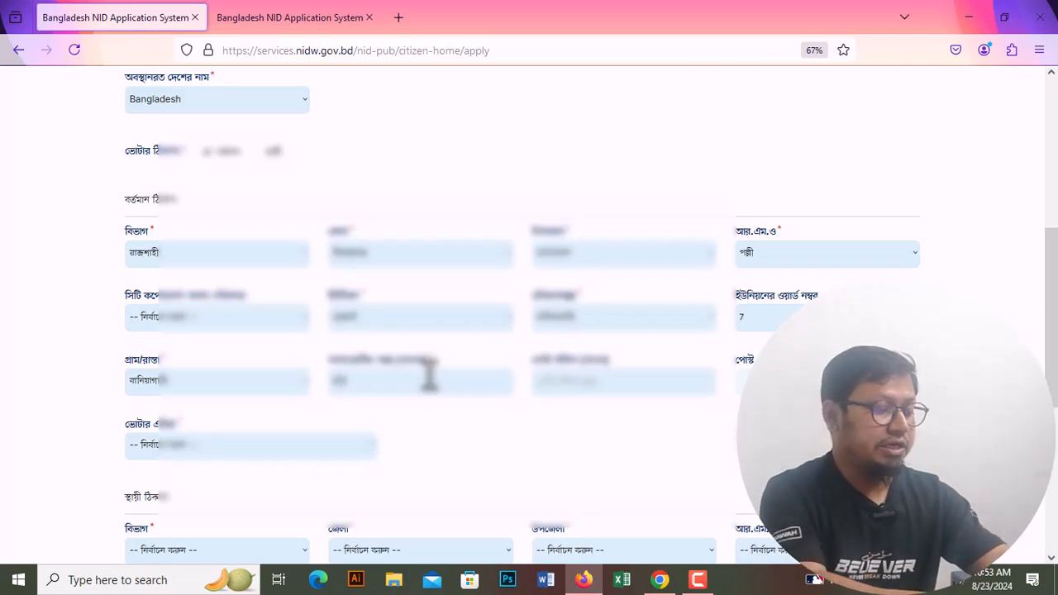
pyautogui.press('BackSpace')
pyautogui.press('BackSpace')
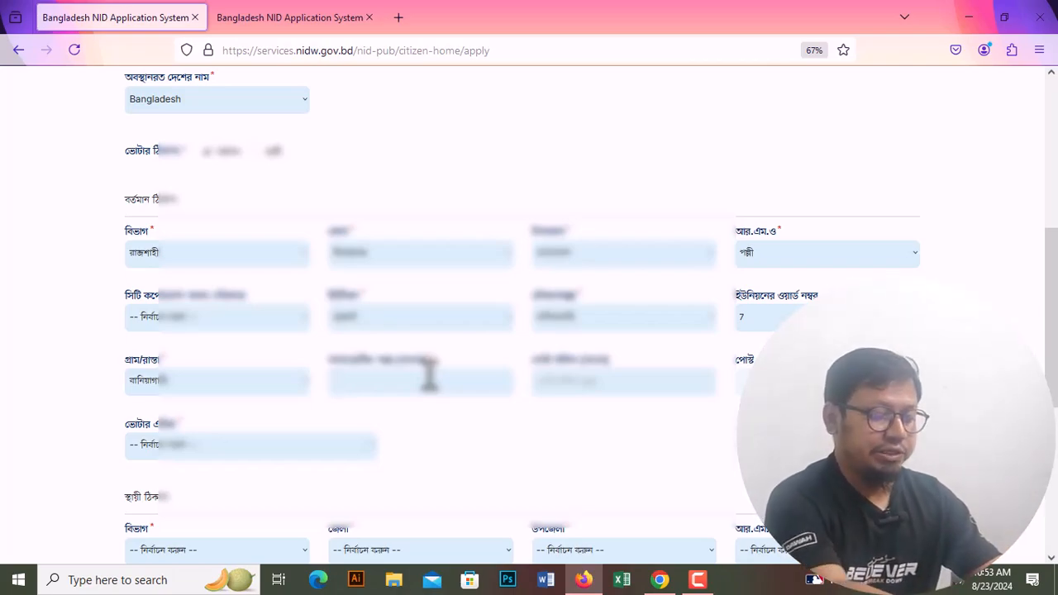
pyautogui.write('00')
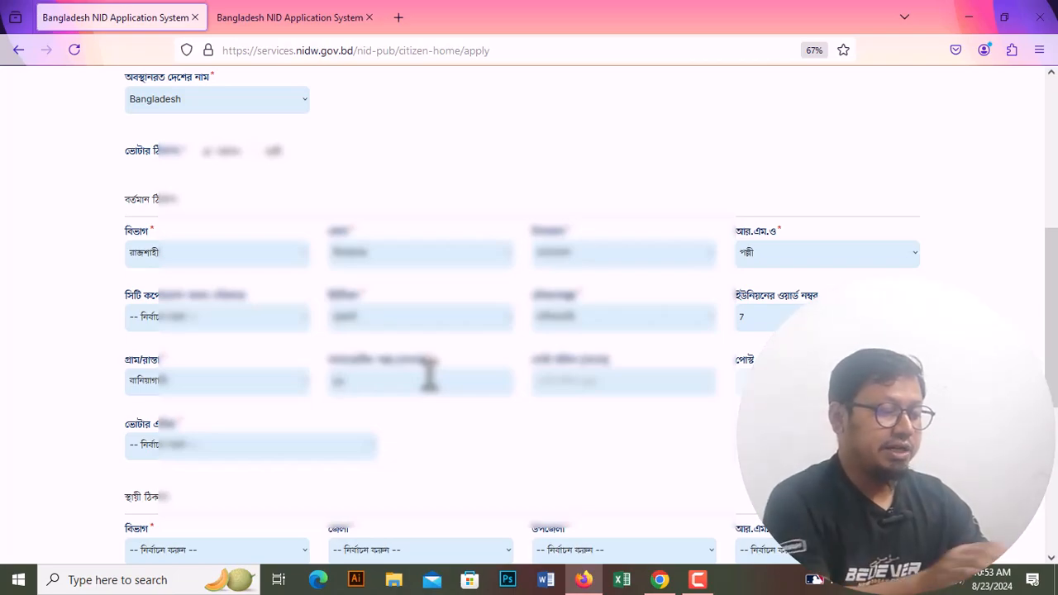
pyautogui.click(650, 380)
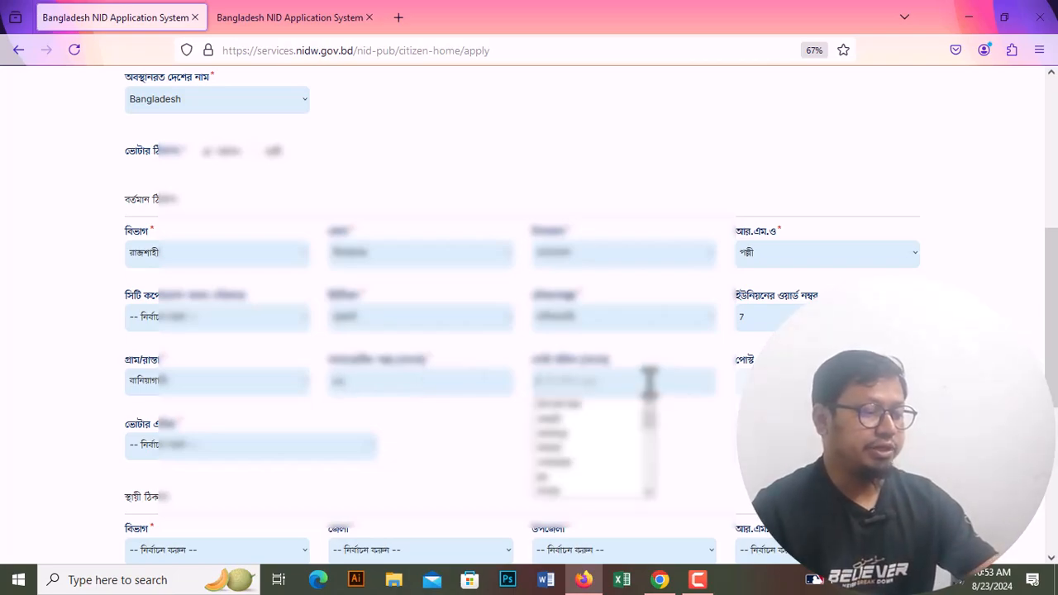
pyautogui.click(550, 417)
pyautogui.scroll(-1, 505, 426)
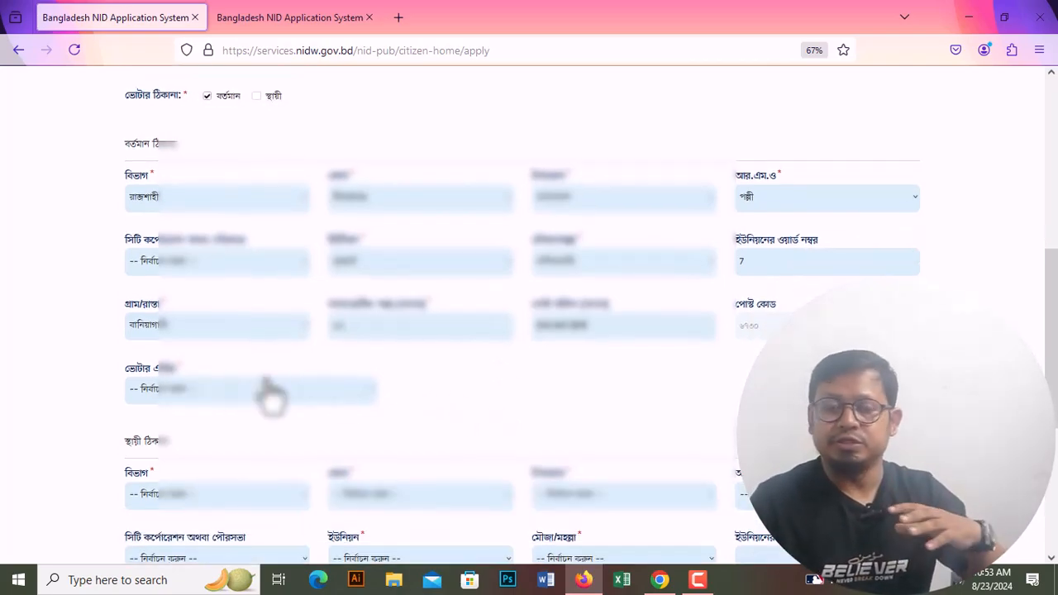
pyautogui.click(339, 395)
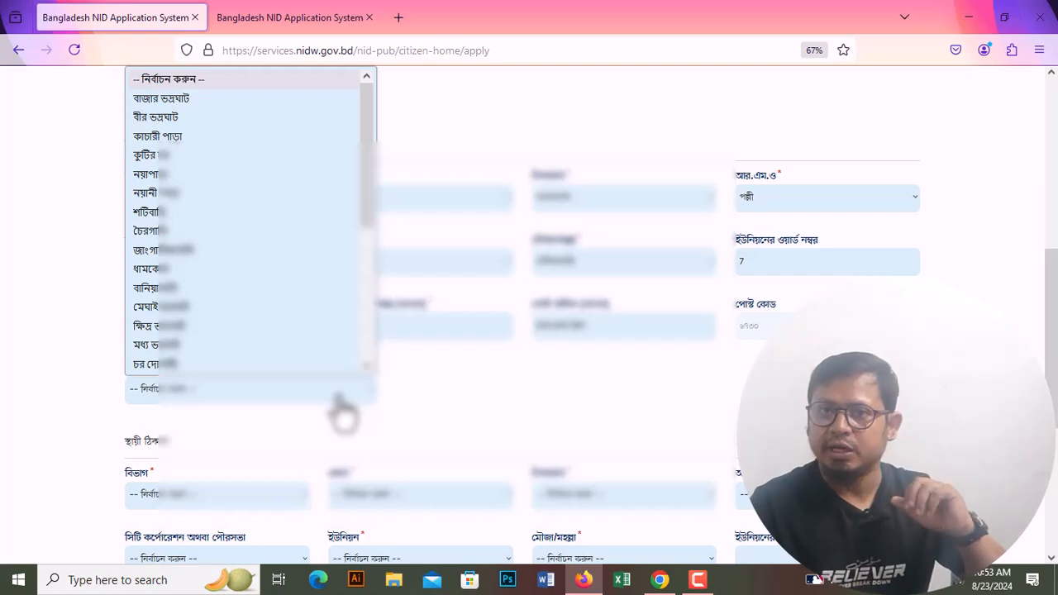
# - Choose বাজার ভদ্রঘাট as the voter area and রাজশাহী as the permanent-address division
pyautogui.click(171, 99)
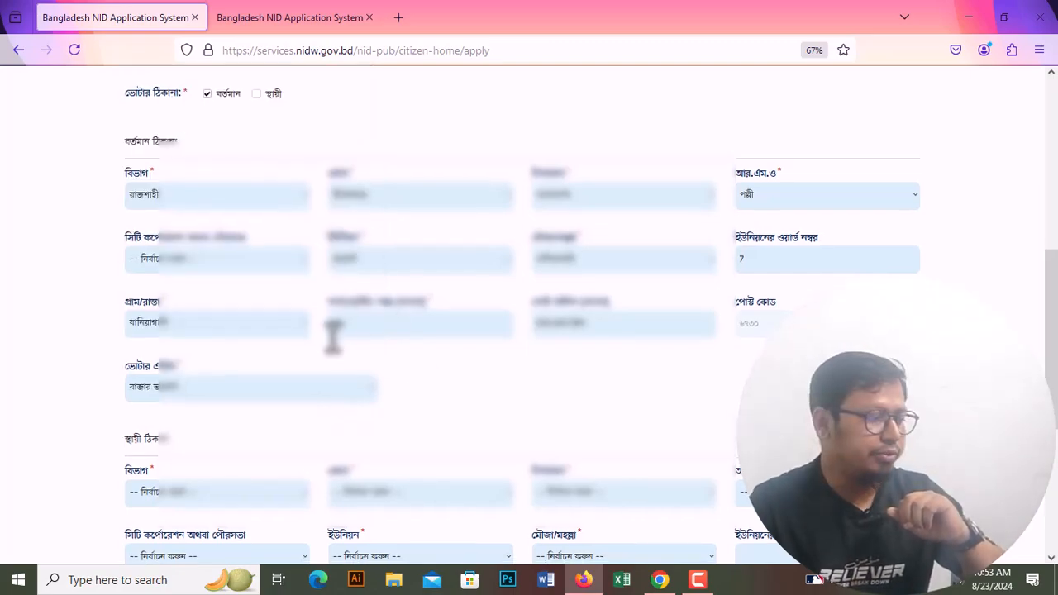
pyautogui.scroll(-3, 95, 381)
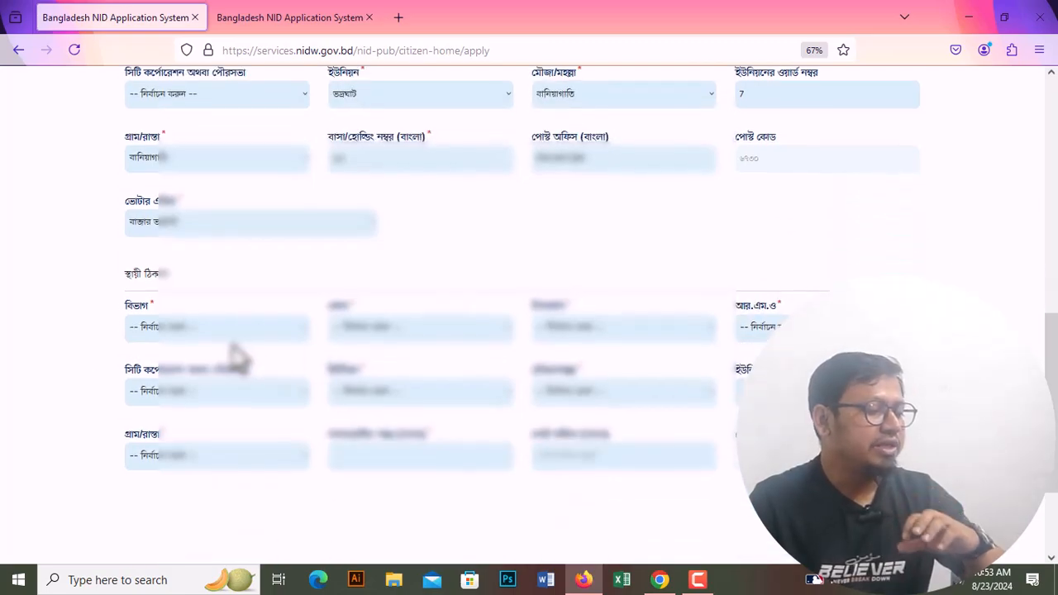
pyautogui.click(232, 331)
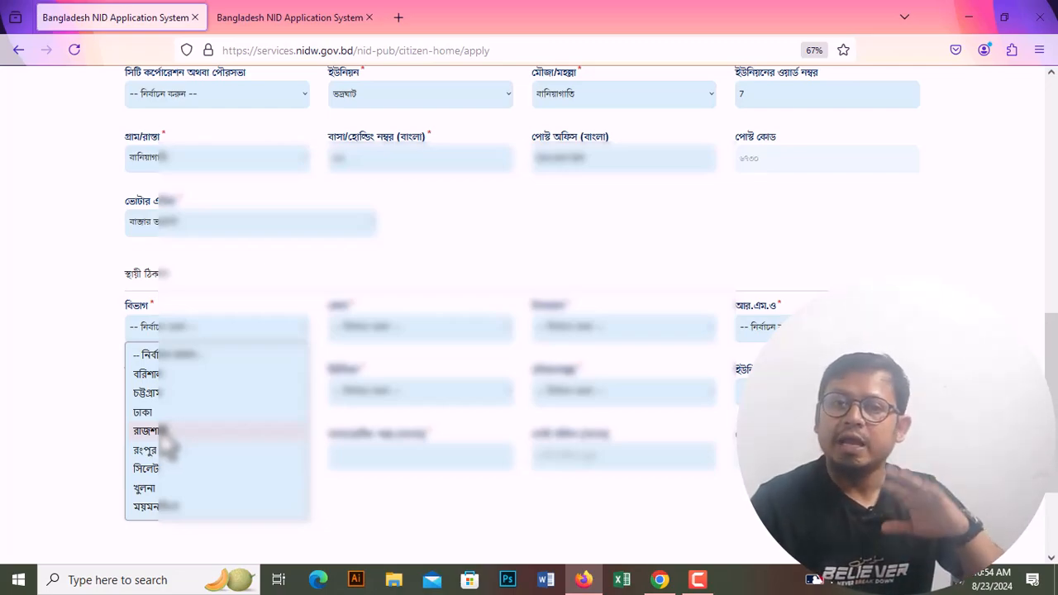
pyautogui.click(132, 431)
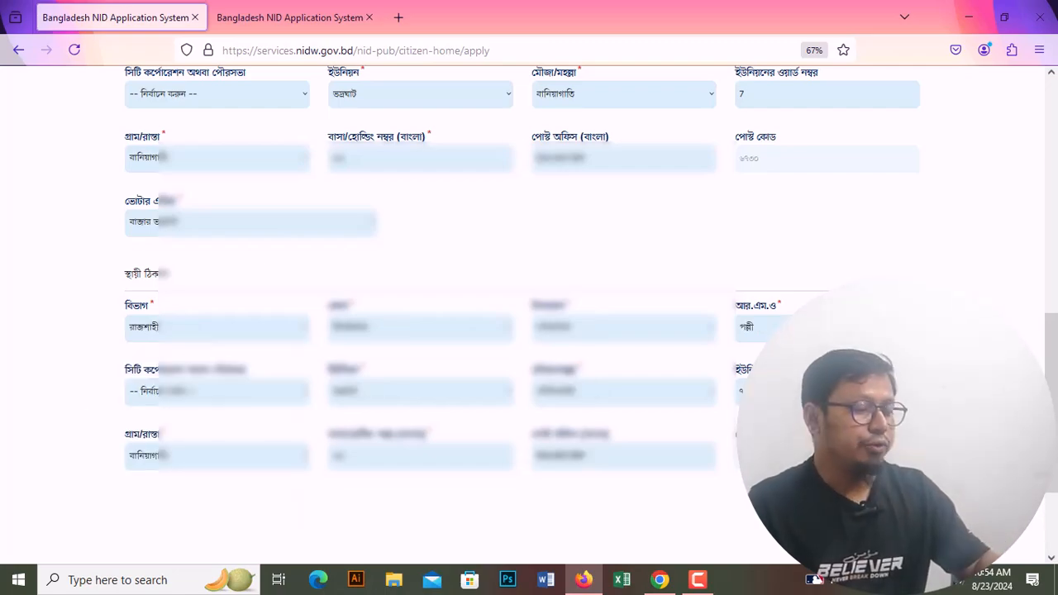
pyautogui.scroll(2, 618, 423)
pyautogui.scroll(2, 619, 423)
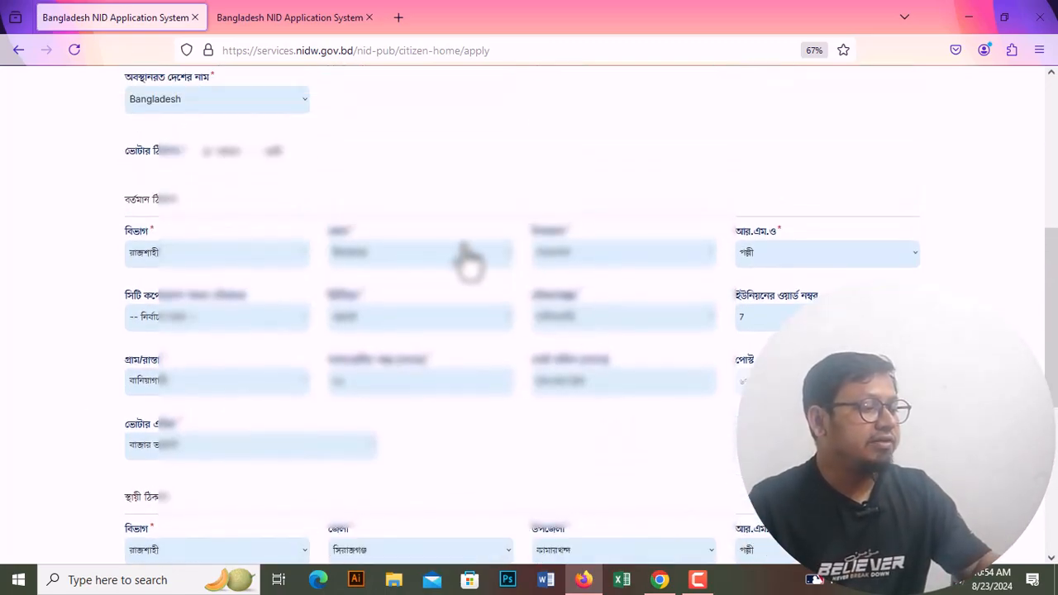
pyautogui.scroll(1, 444, 259)
pyautogui.scroll(2, 444, 259)
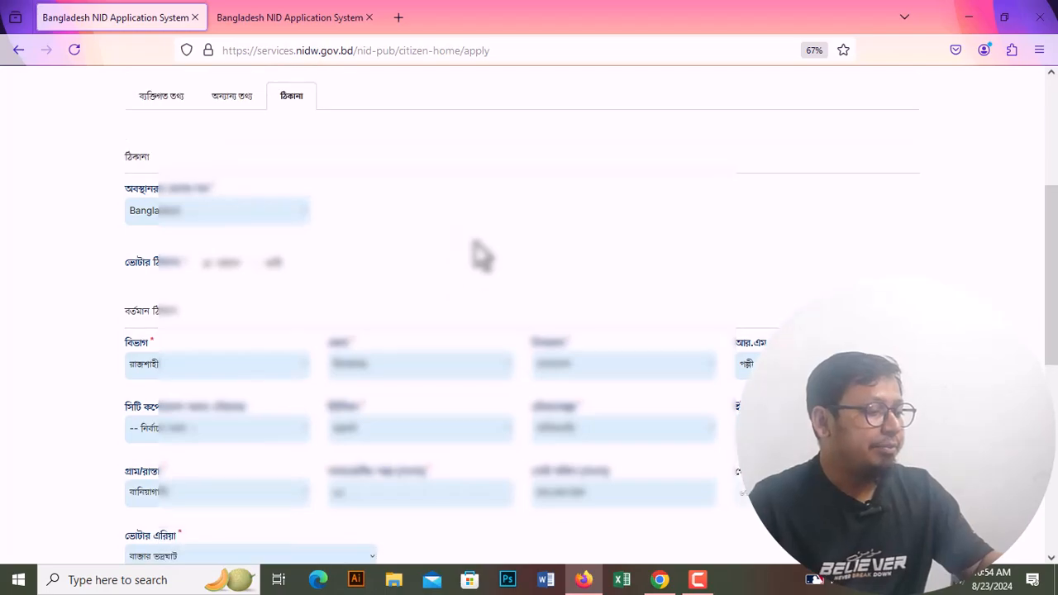
pyautogui.scroll(4, 546, 335)
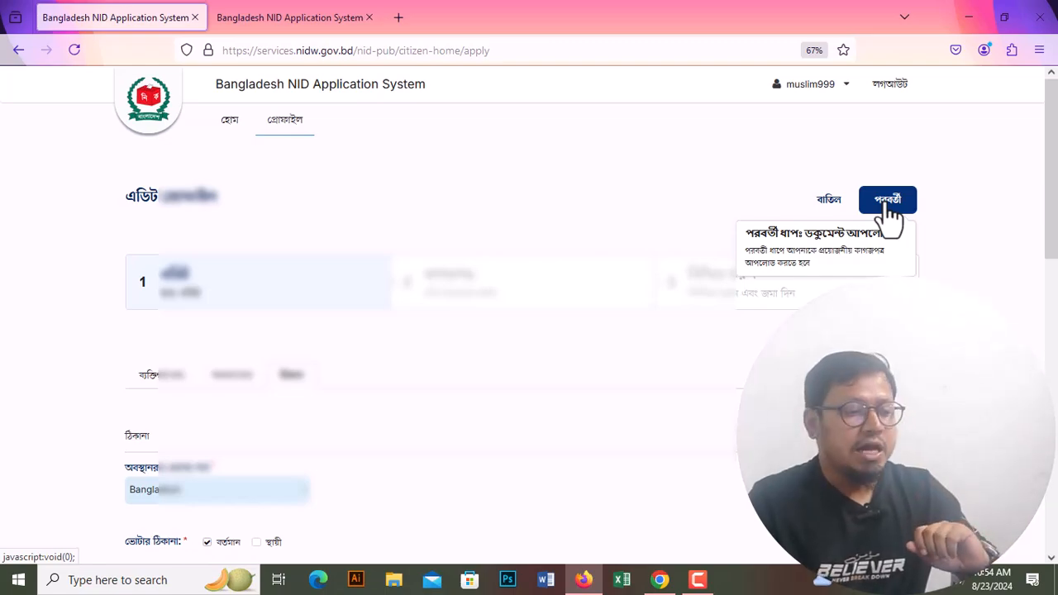
# - After the form rejects the Bengali digit ৭, re-enter the union ward number as English 7
pyautogui.click(888, 202)
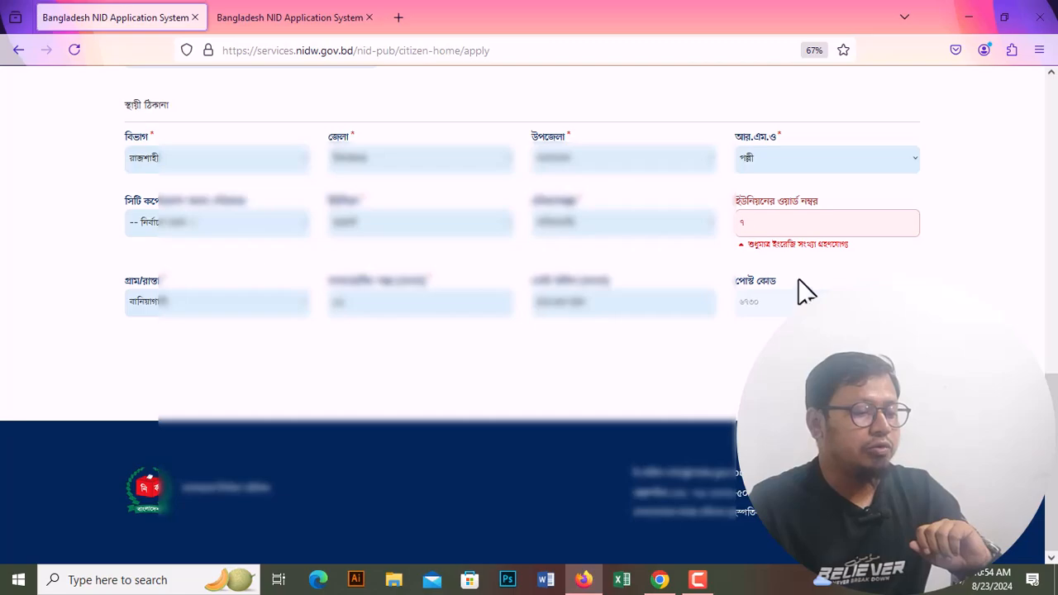
pyautogui.moveTo(765, 224); pyautogui.dragTo(738, 225)
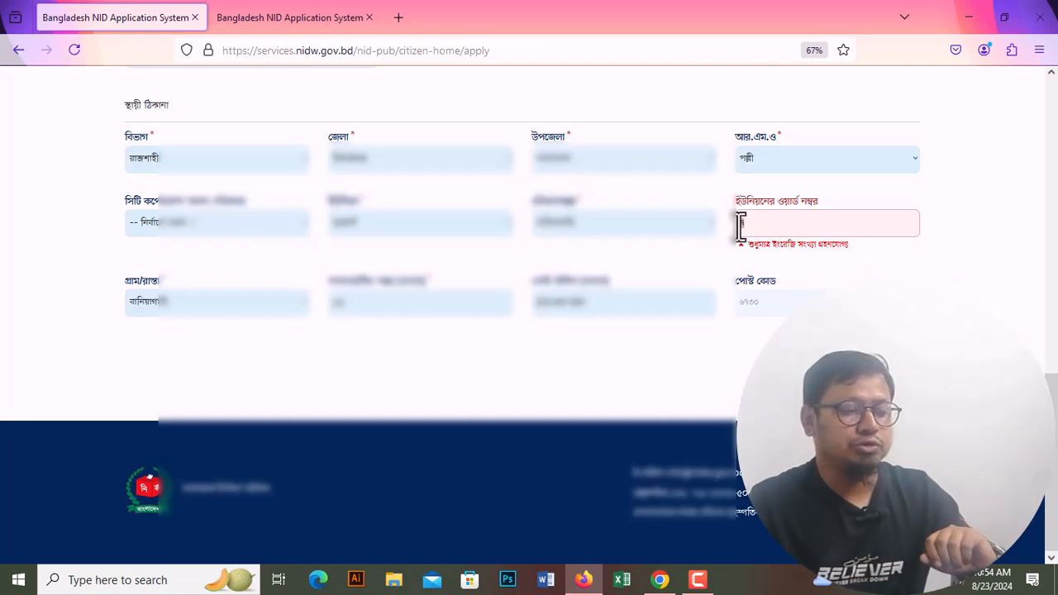
pyautogui.press('BackSpace')
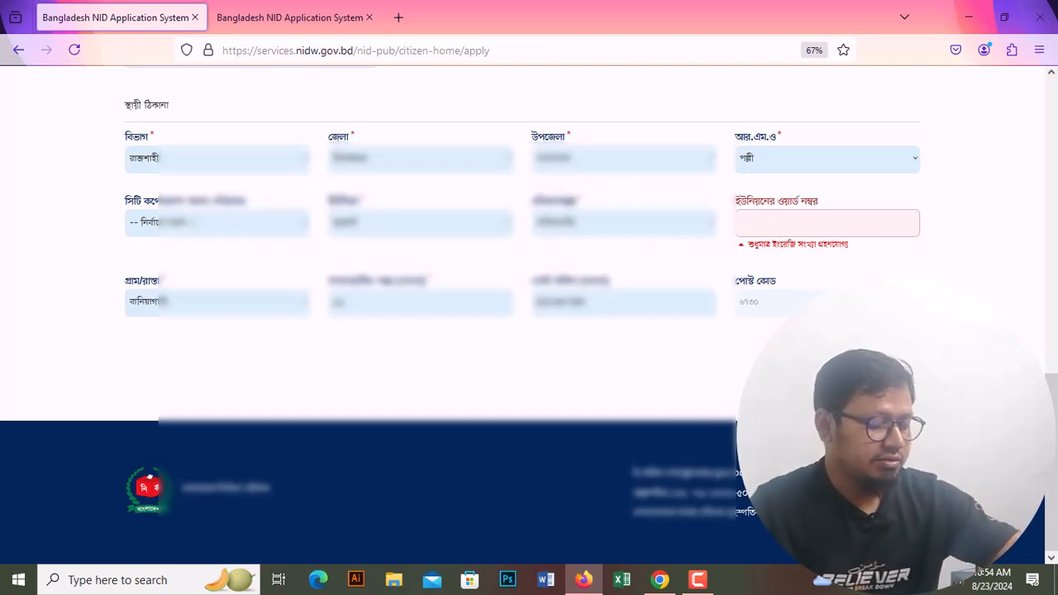
pyautogui.write('৭')
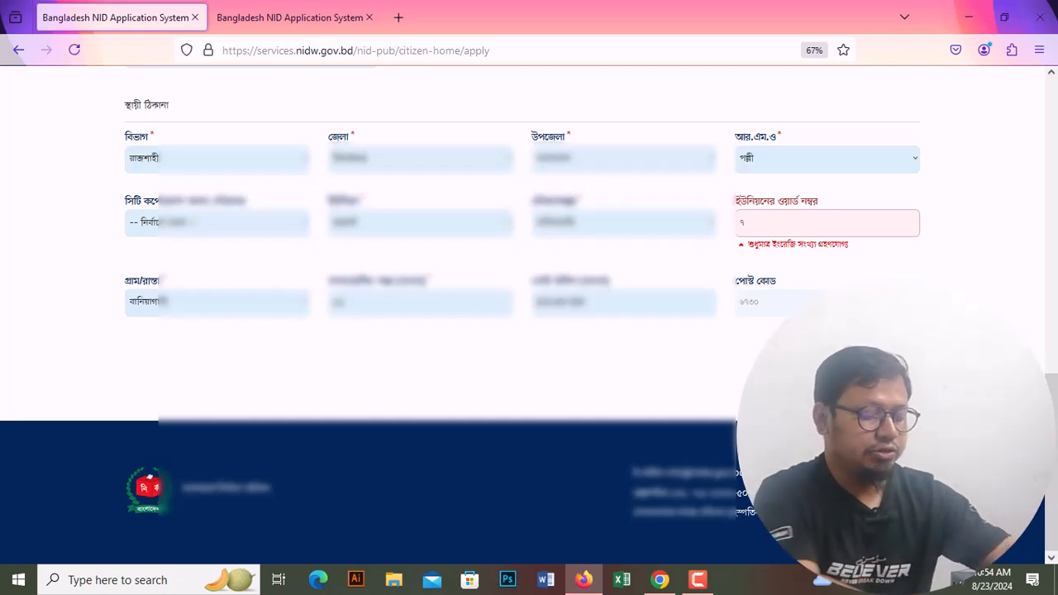
pyautogui.press('BackSpace')
pyautogui.write('7')
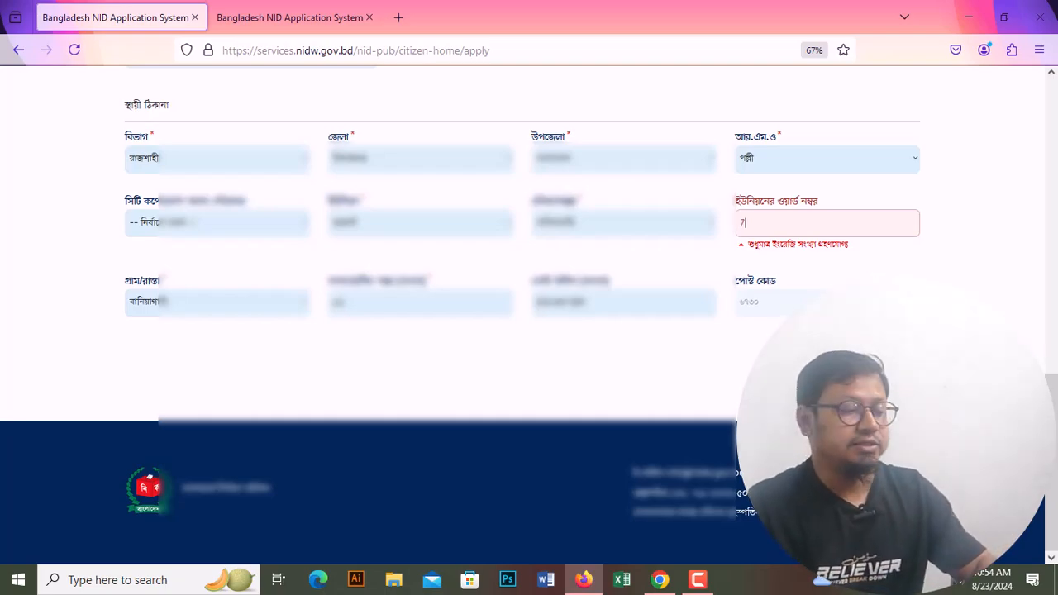
pyautogui.scroll(10, 529, 314)
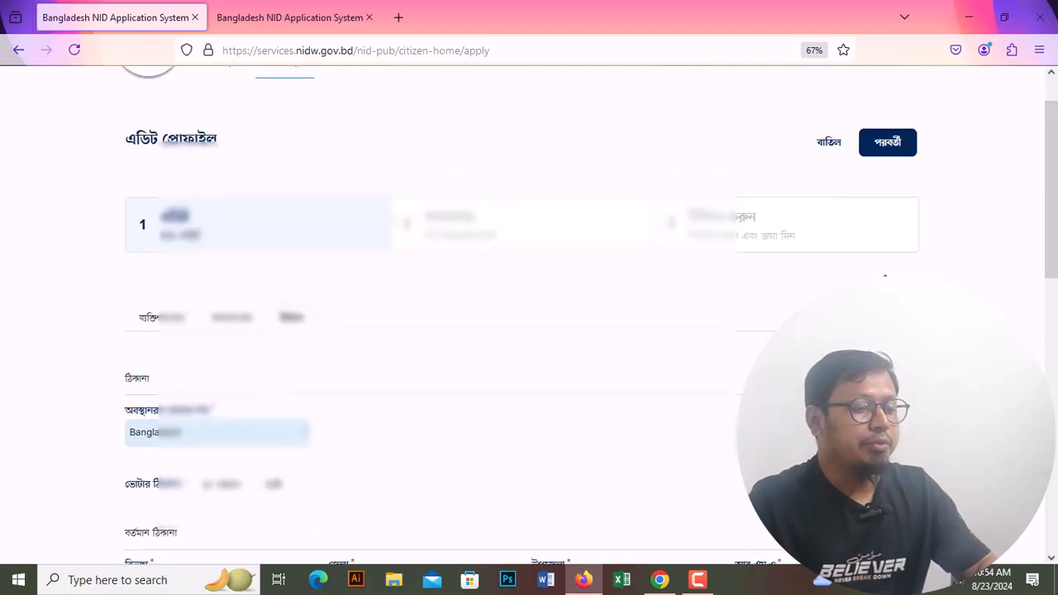
# - Advance the profile edit through the documents step to the confirm-and-submit step
pyautogui.click(893, 147)
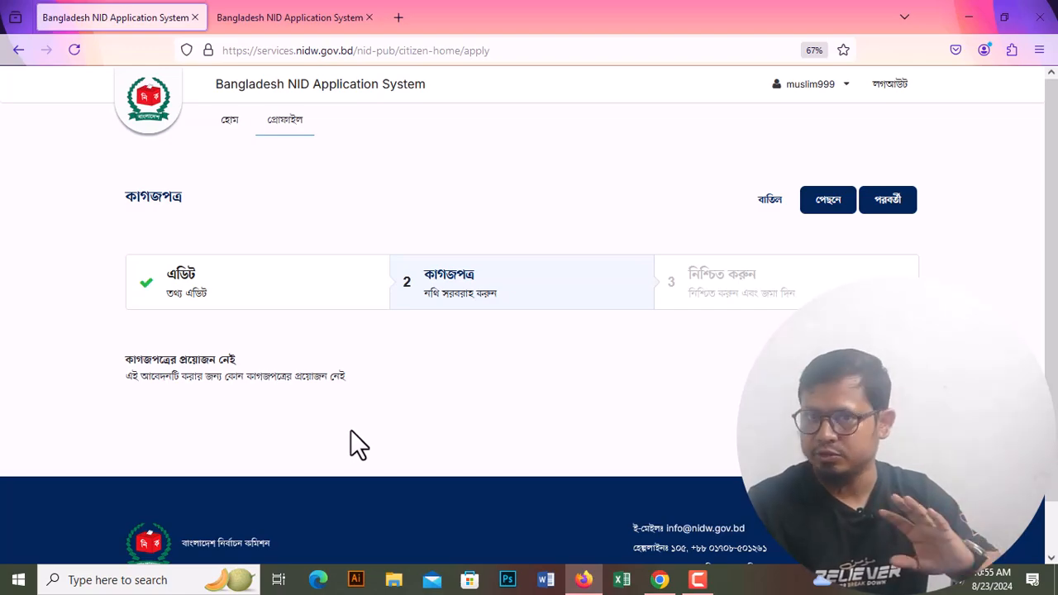
pyautogui.click(898, 207)
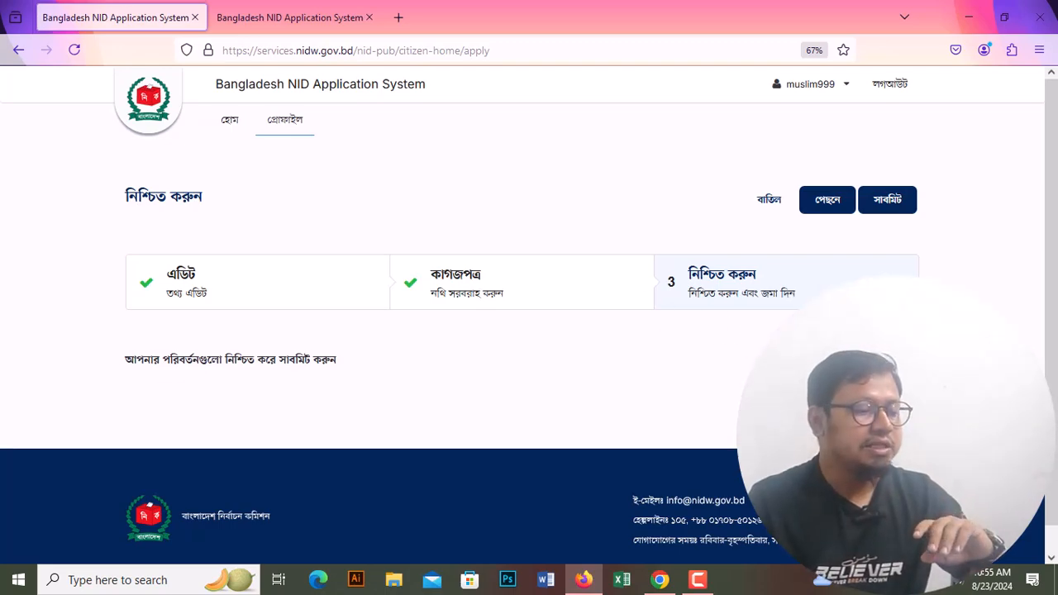
# - Submit the profile edit as pending and download the form as new_nid_form_2-1.pdf
pyautogui.click(892, 201)
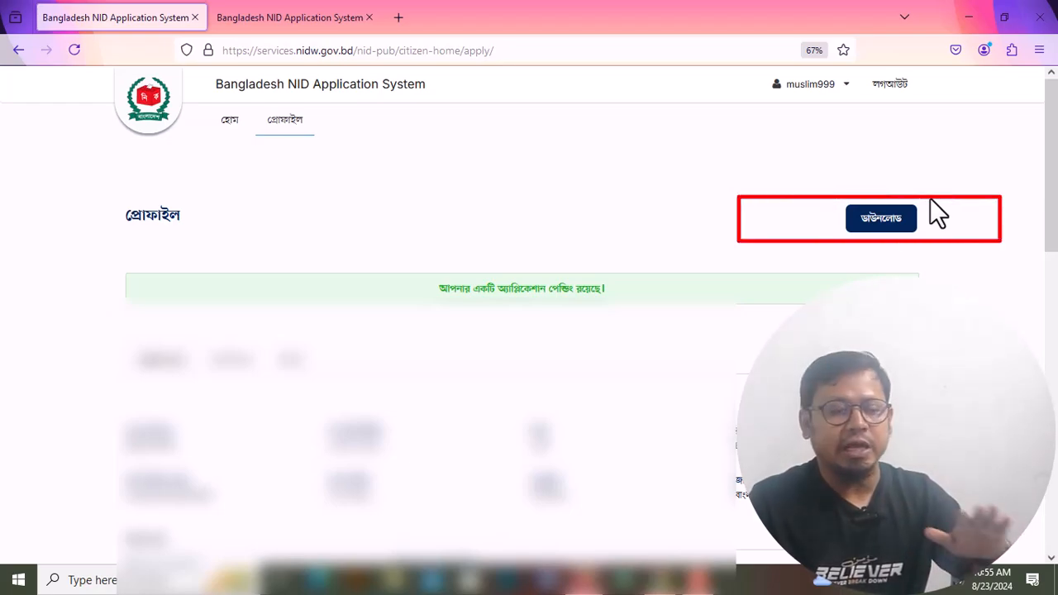
pyautogui.click(883, 222)
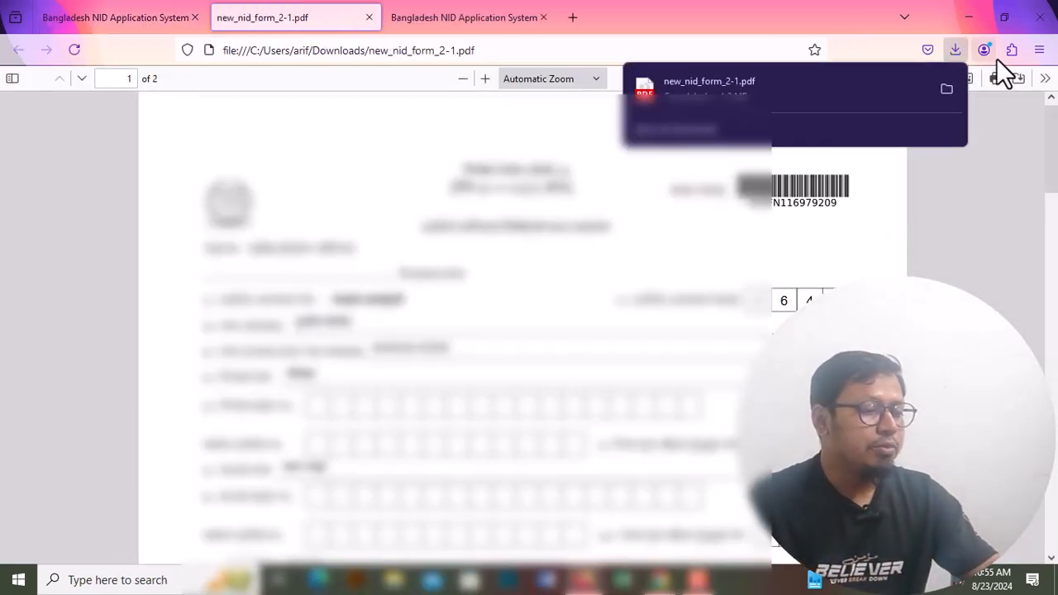
# - Dismiss the downloads panel and scroll new_nid_form_2-1.pdf down to the page-2 signature area
pyautogui.click(959, 182)
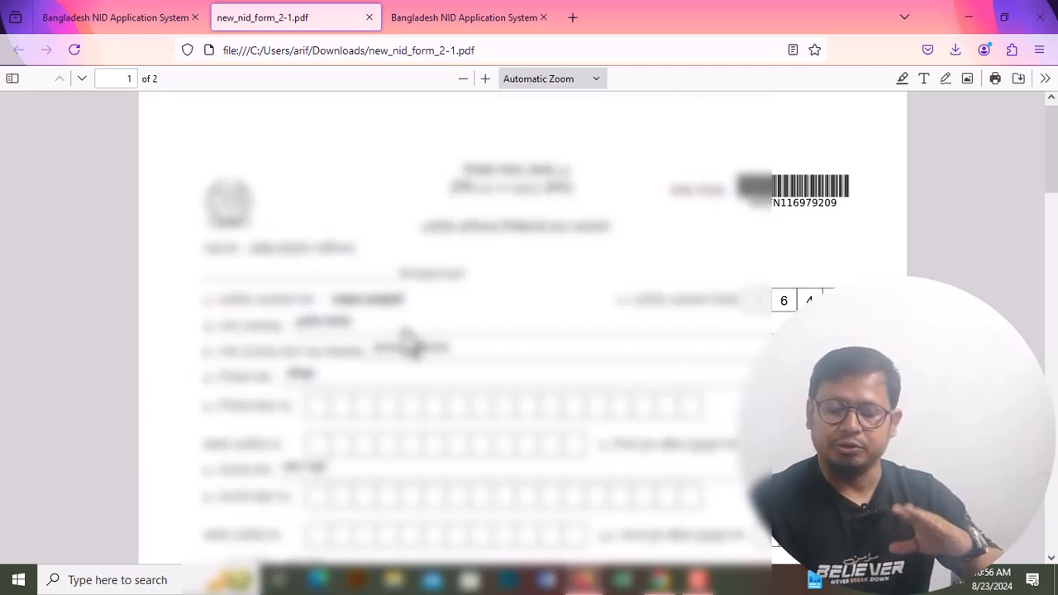
pyautogui.scroll(-10, 417, 339)
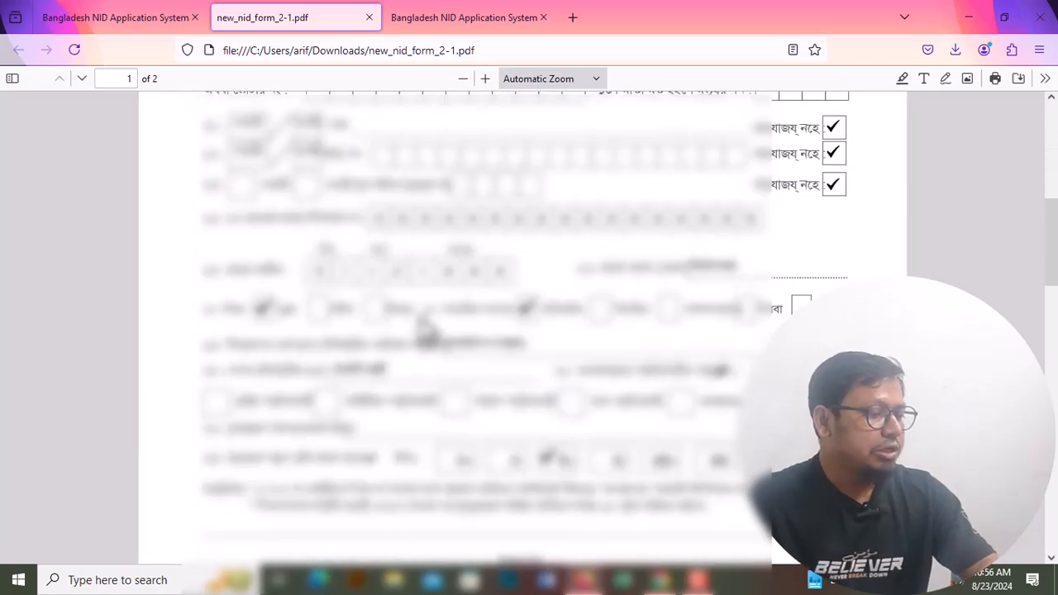
pyautogui.scroll(-10, 426, 331)
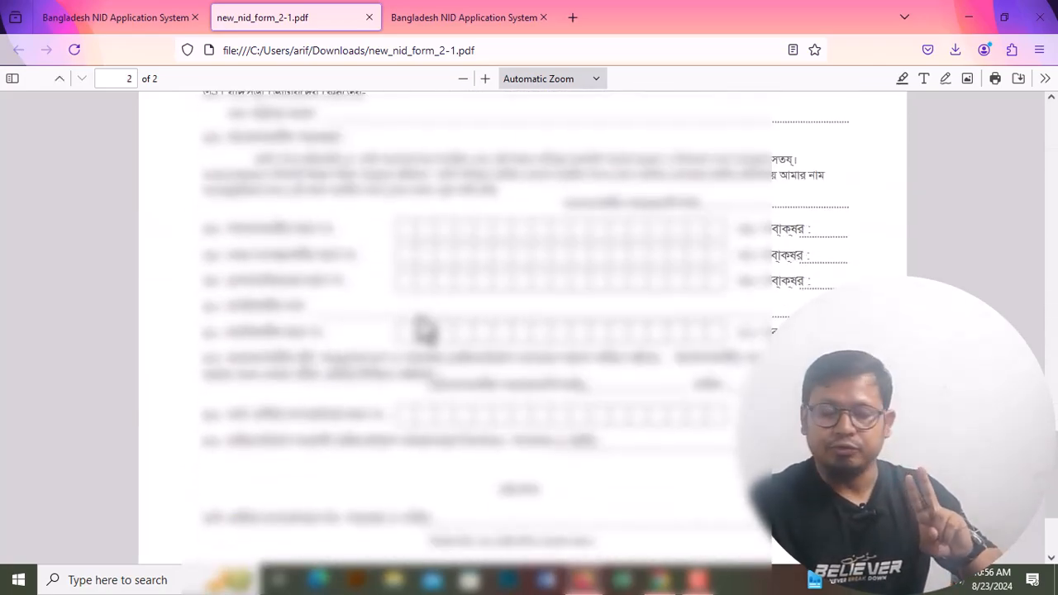
pyautogui.scroll(3, 409, 292)
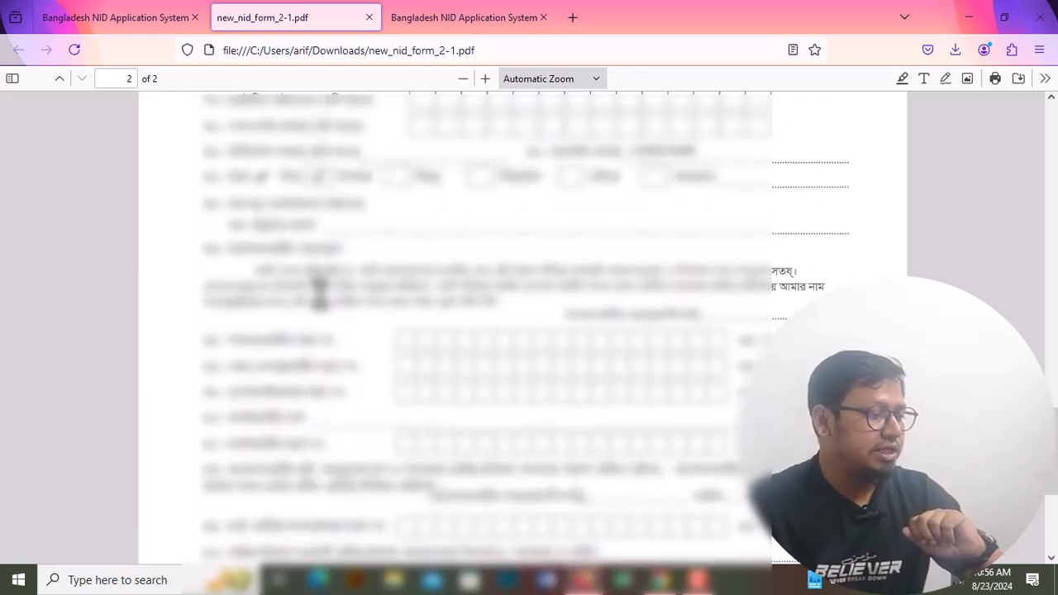
pyautogui.scroll(-3, 286, 281)
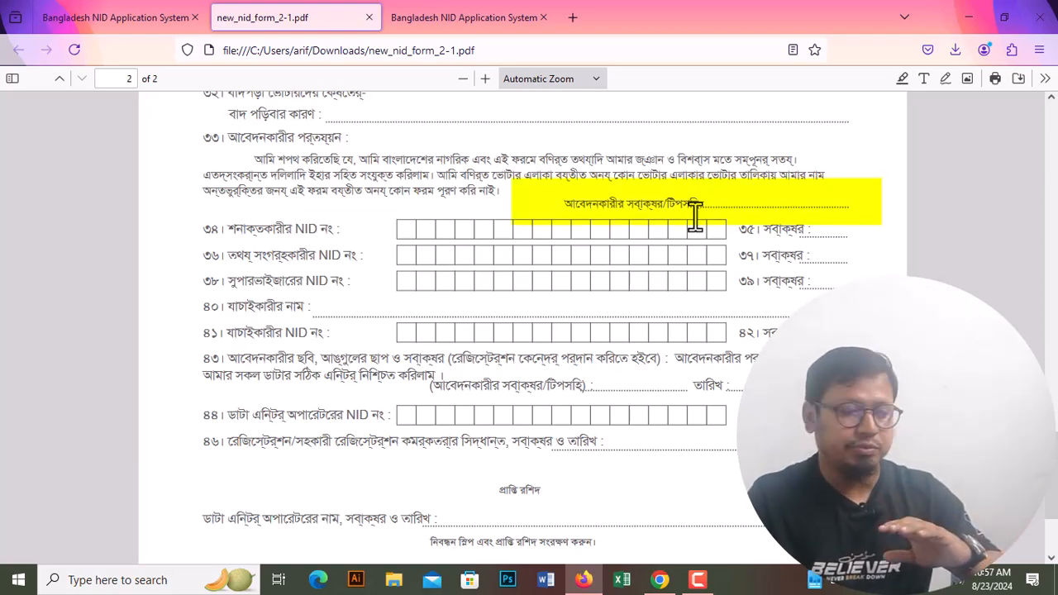
pyautogui.moveTo(473, 385); pyautogui.dragTo(612, 395)
pyautogui.click(611, 383)
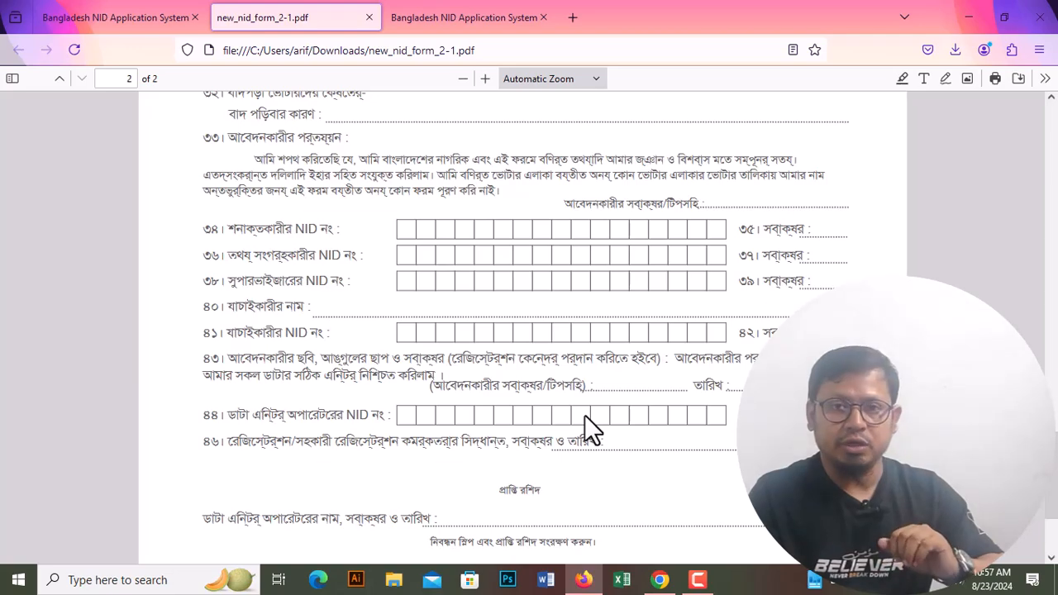
pyautogui.scroll(15, 585, 415)
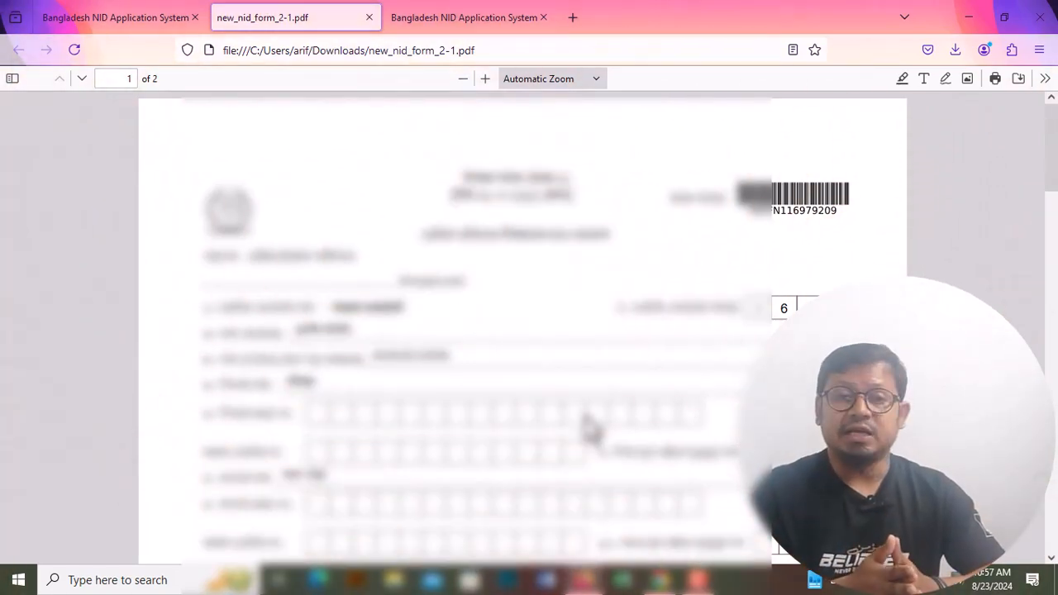
# - Load muslimofficial360.com in a new tab and open its National ID Card category
pyautogui.click(573, 17)
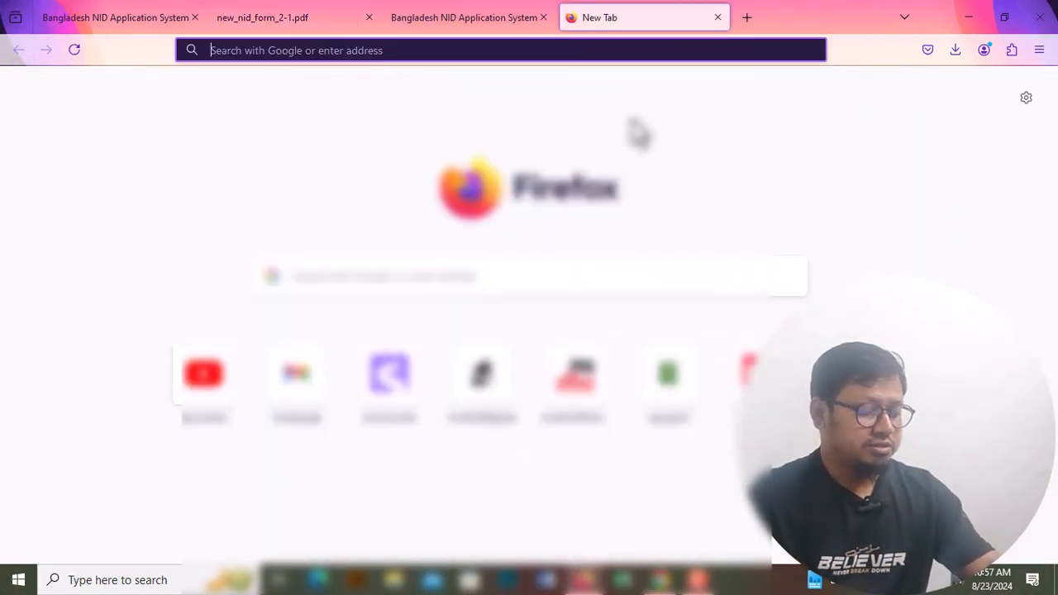
pyautogui.write('m')
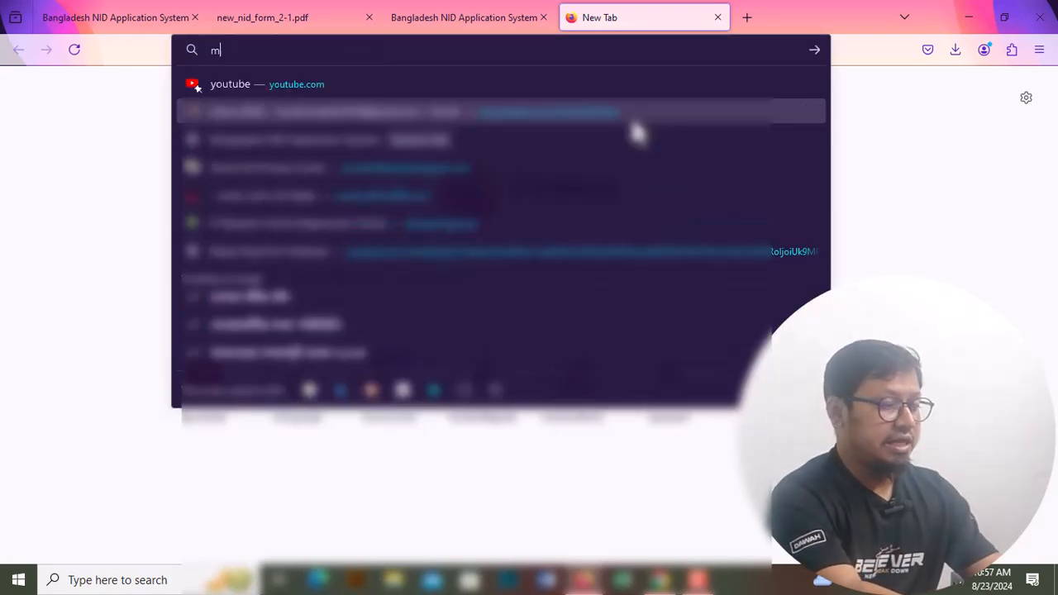
pyautogui.write('uslim')
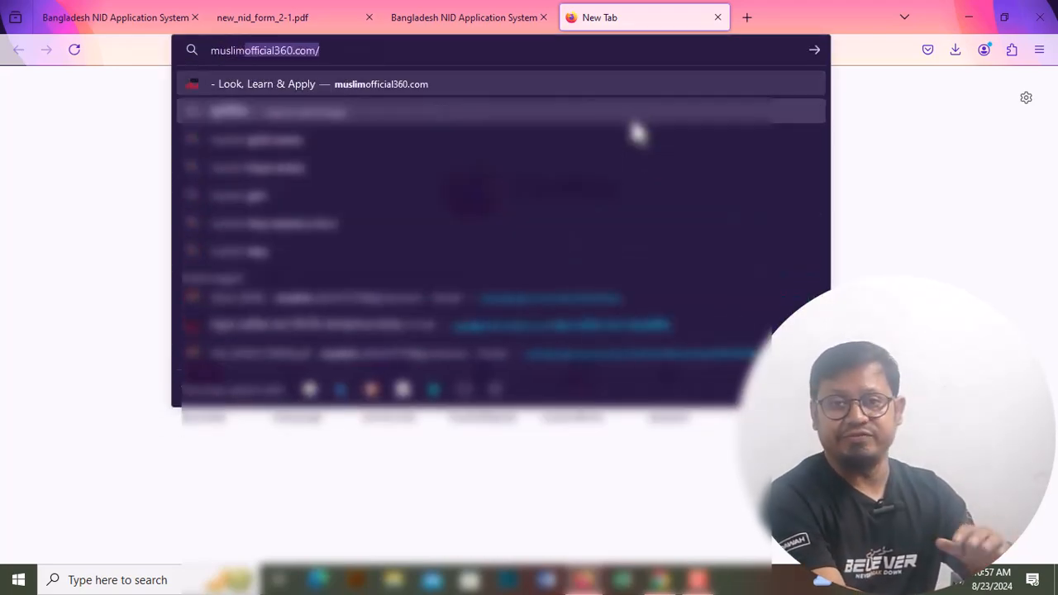
pyautogui.press('Return')
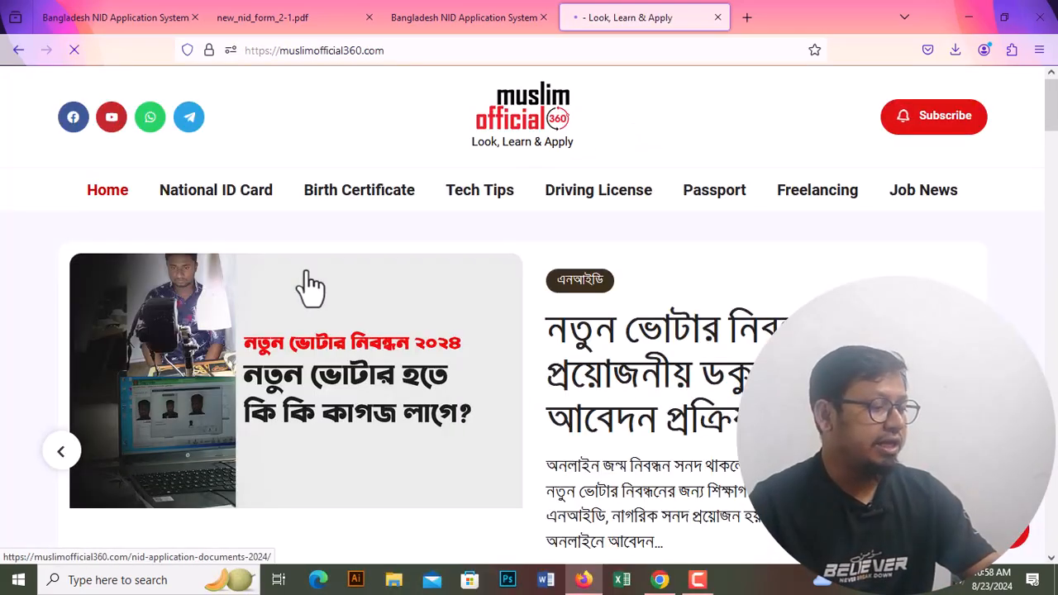
pyautogui.click(212, 214)
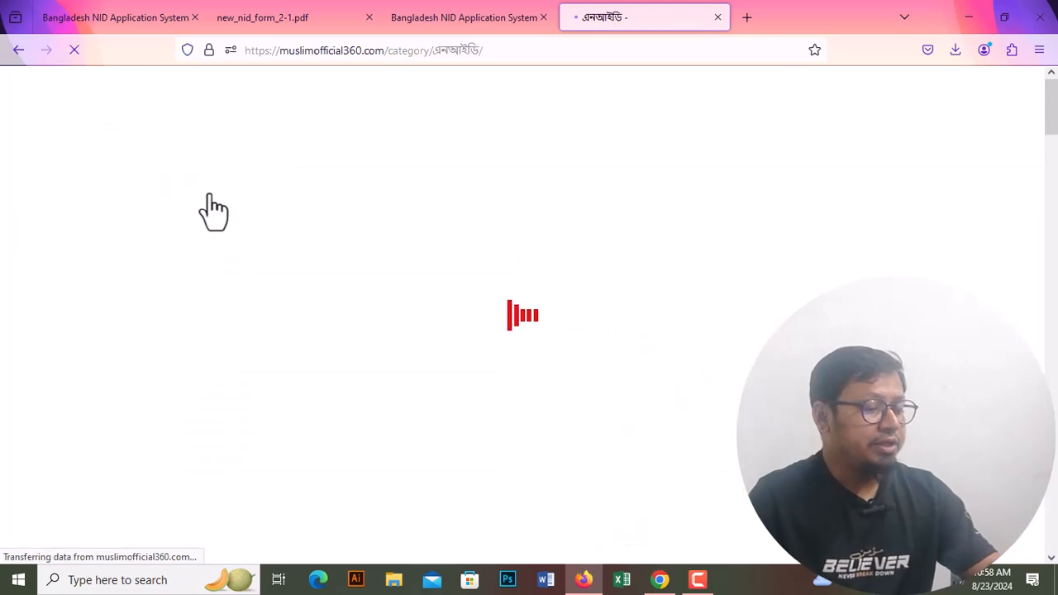
# - Read the new voter registration 2024 documents article, then return to the new_nid_form_2-1.pdf tab
pyautogui.scroll(-2, 413, 372)
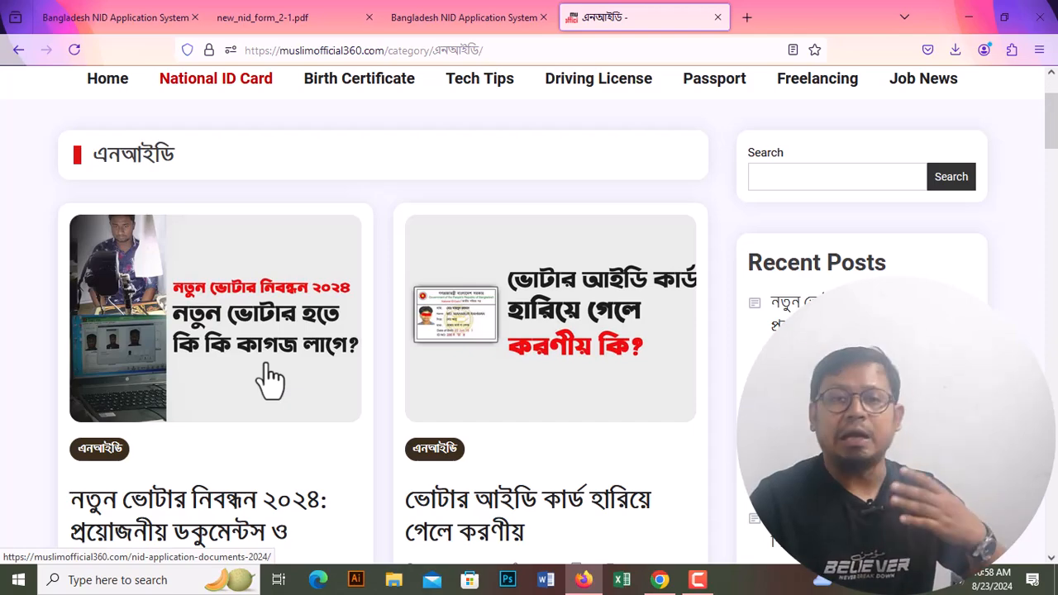
pyautogui.scroll(-4, 269, 380)
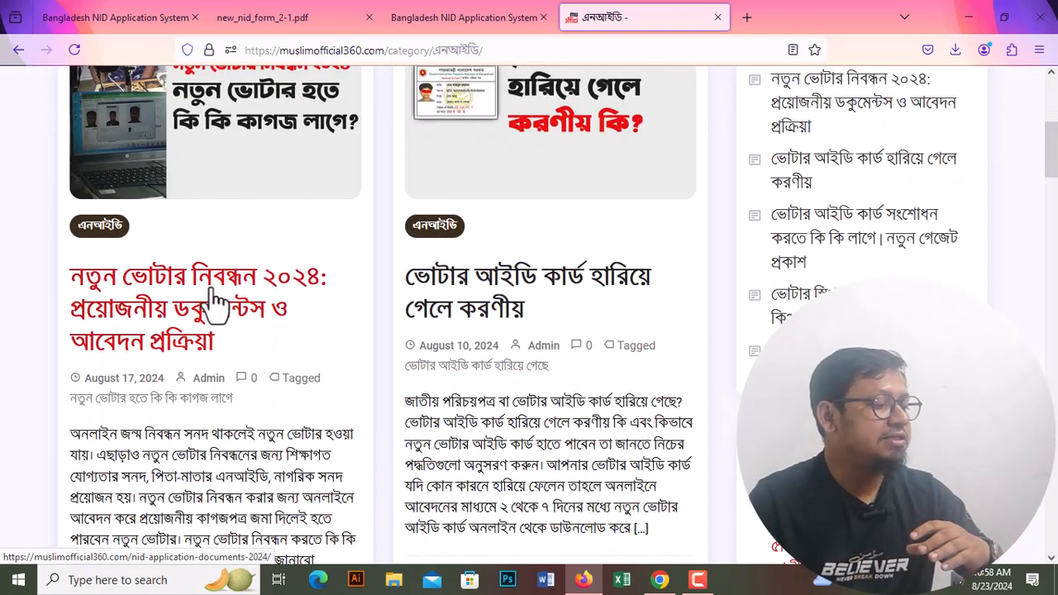
pyautogui.click(217, 304)
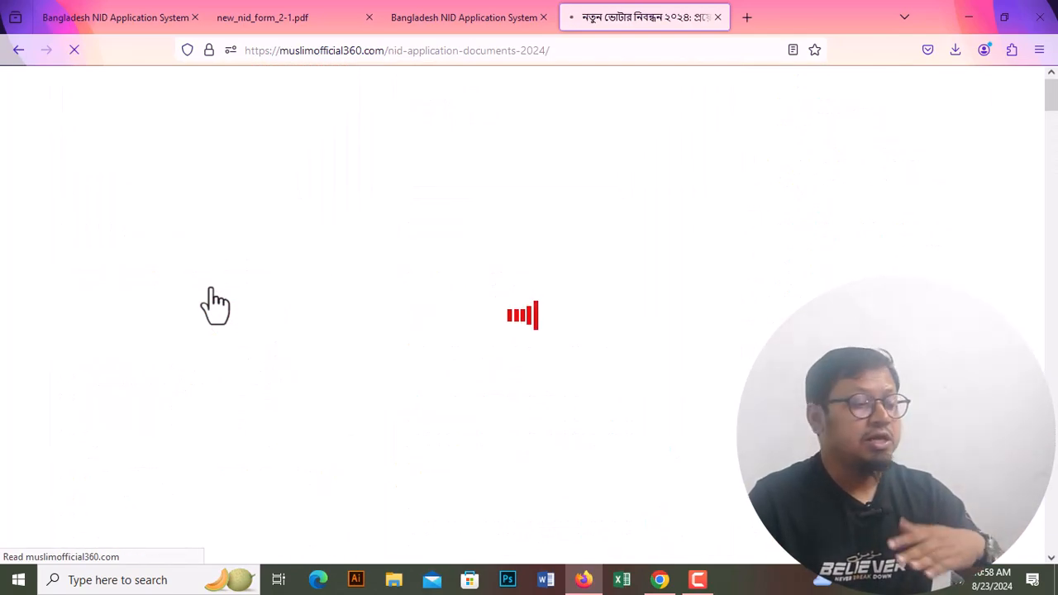
pyautogui.scroll(-10, 213, 303)
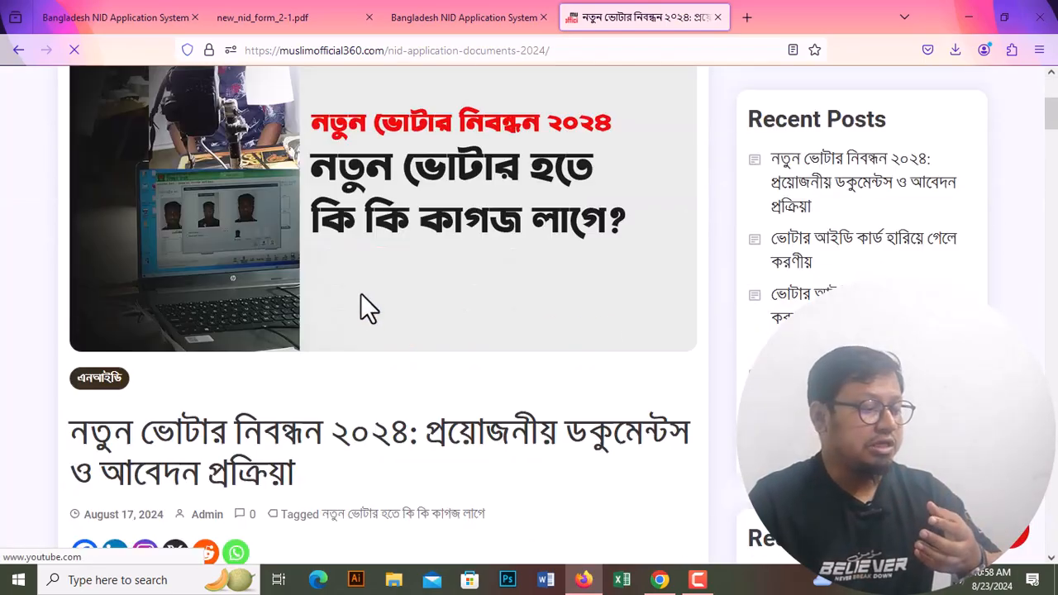
pyautogui.scroll(-6, 284, 310)
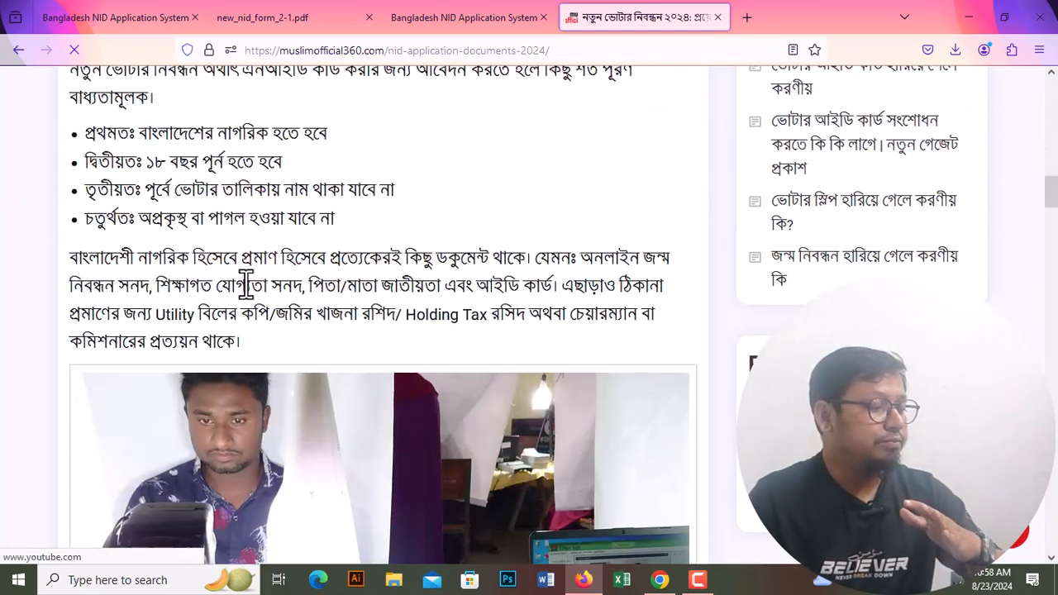
pyautogui.scroll(-1, 273, 302)
pyautogui.scroll(-8, 289, 308)
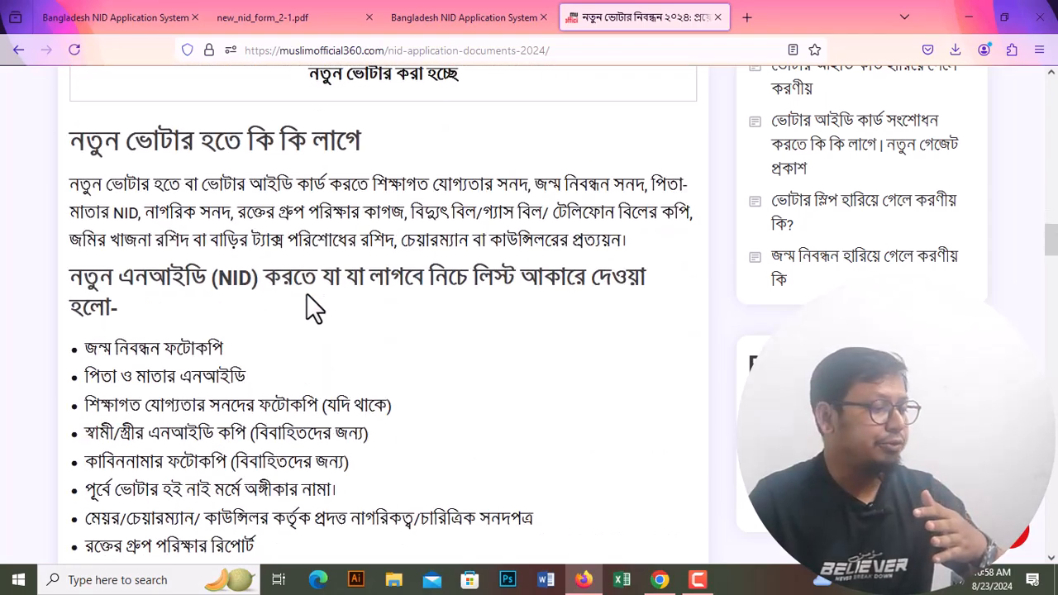
pyautogui.scroll(-1, 196, 300)
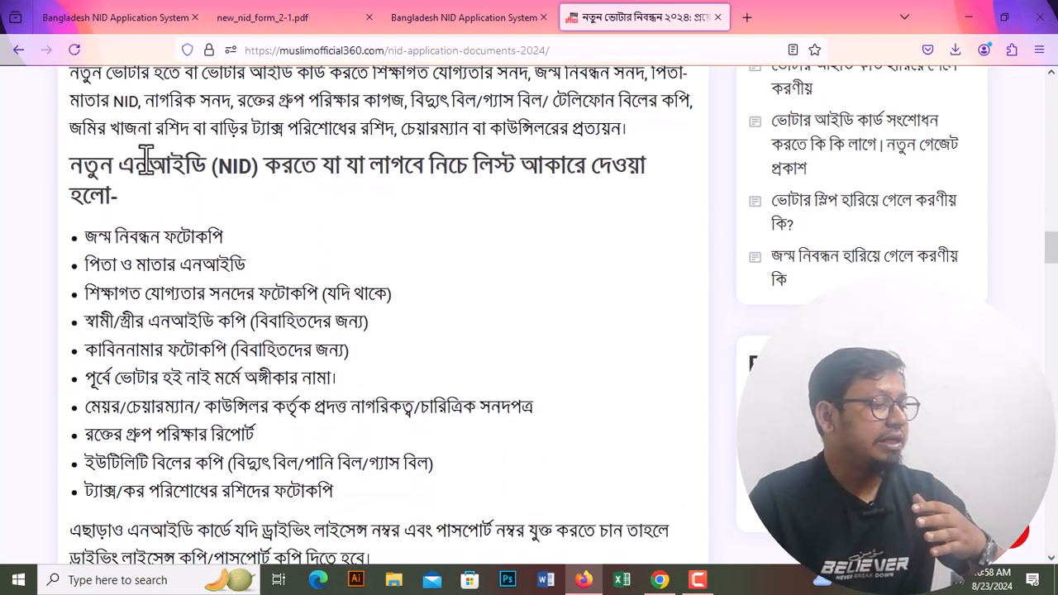
pyautogui.scroll(-2, 267, 236)
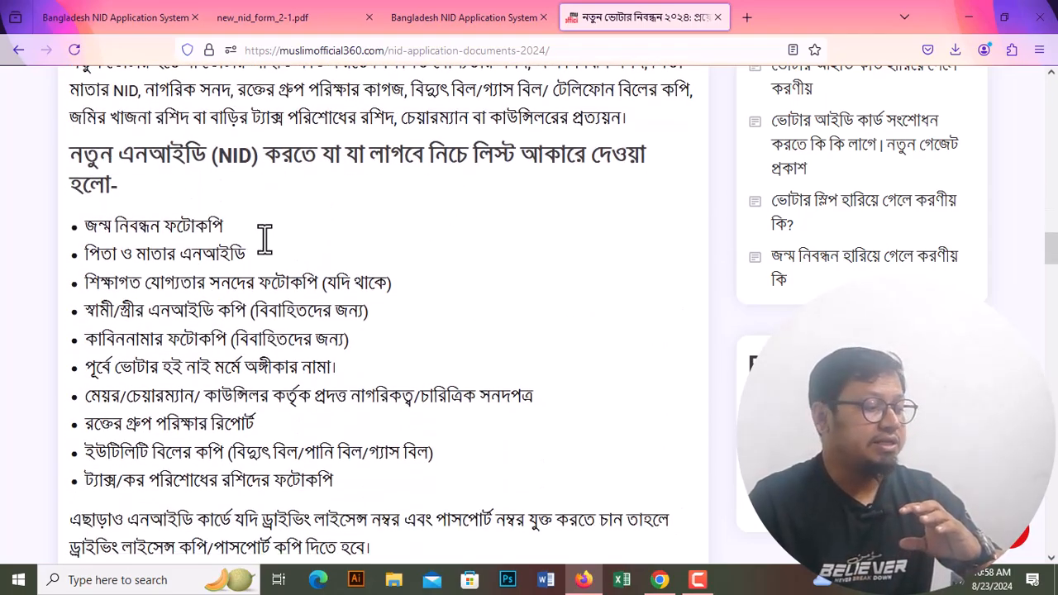
pyautogui.moveTo(85, 125); pyautogui.dragTo(384, 374)
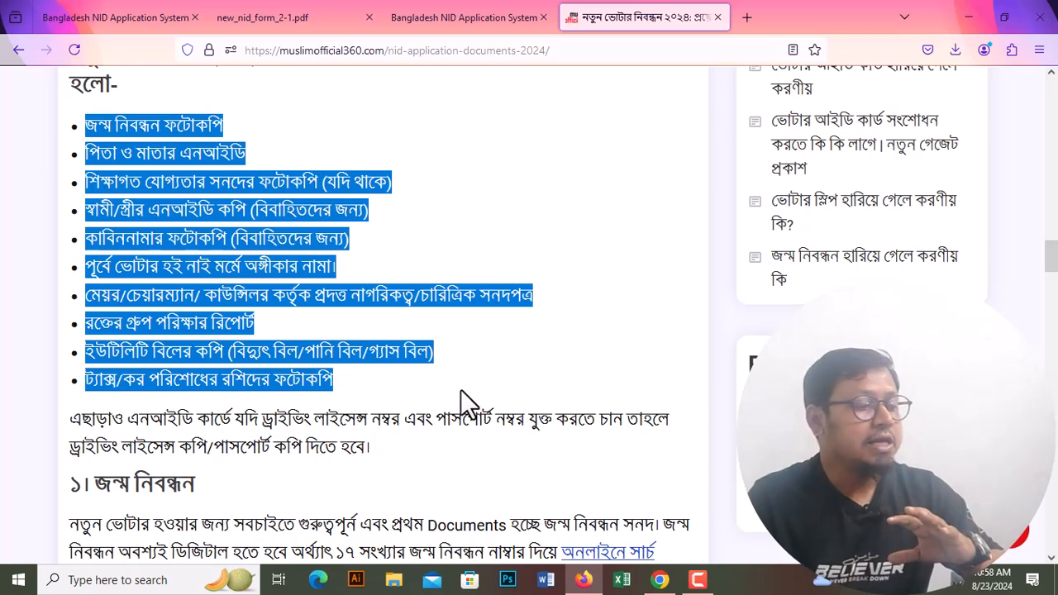
pyautogui.click(297, 4)
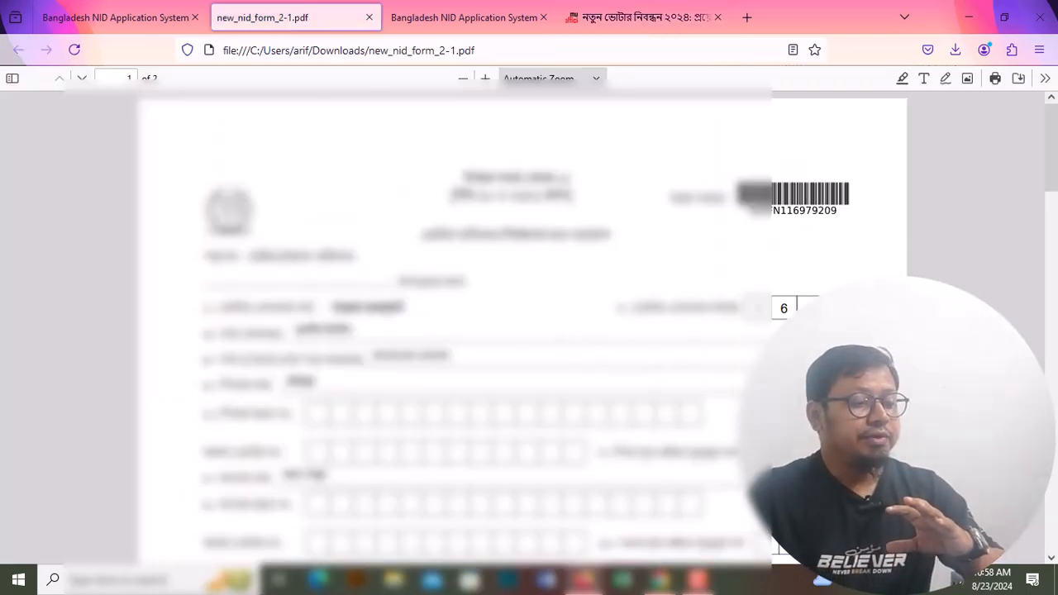